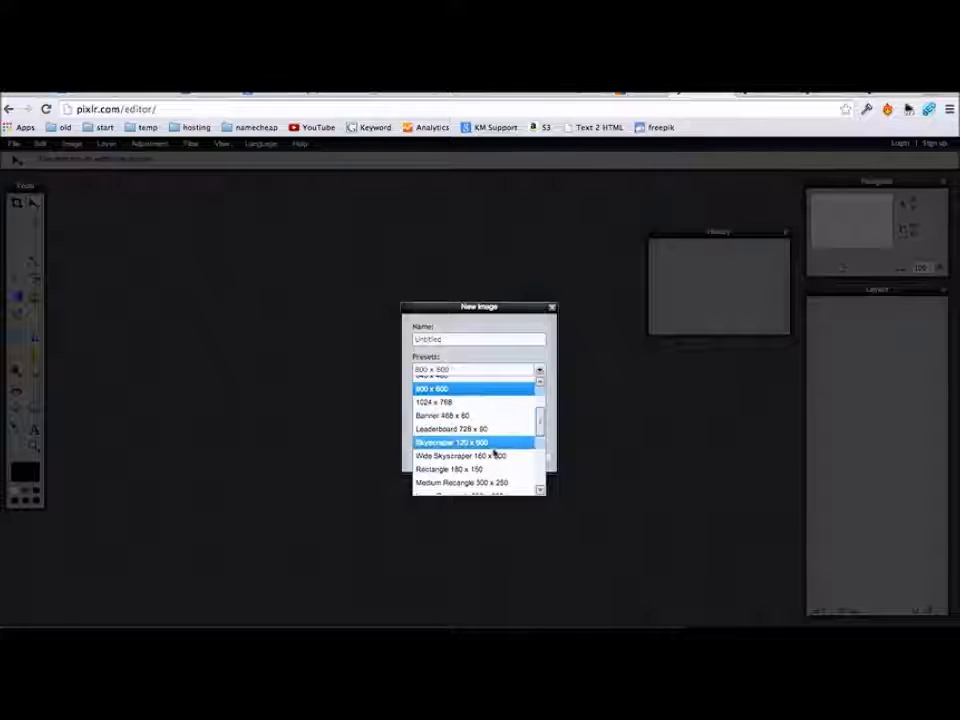
# Create a new 800 x 600 image named "test one" with a non-transparent background
pyautogui.moveTo(540, 422); pyautogui.dragTo(538, 374)
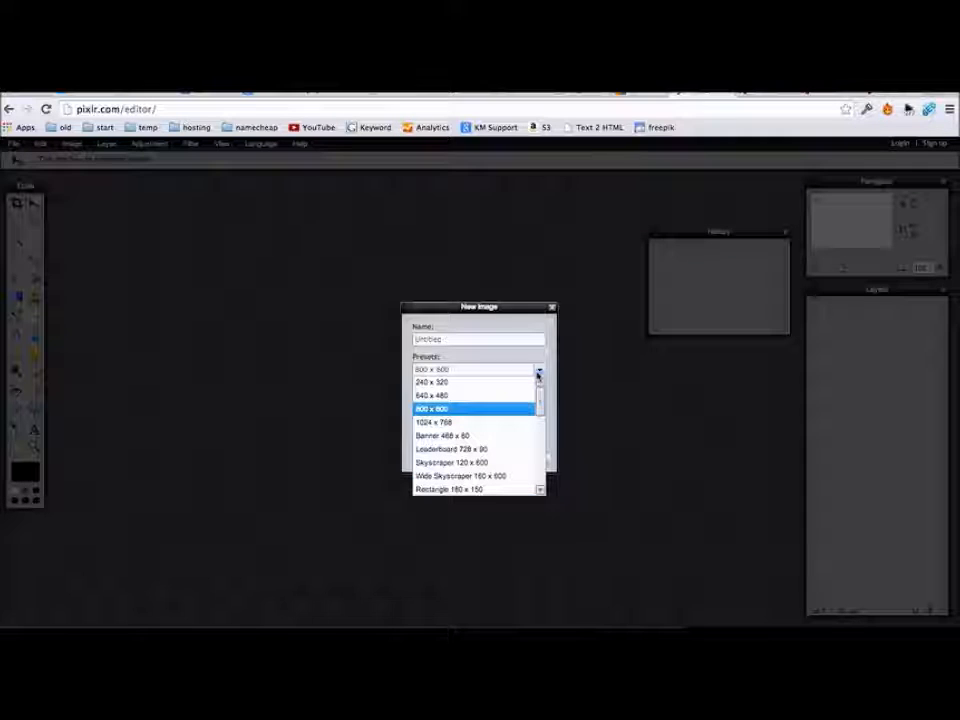
pyautogui.click(442, 412)
pyautogui.doubleClick(453, 340)
pyautogui.write('test one')
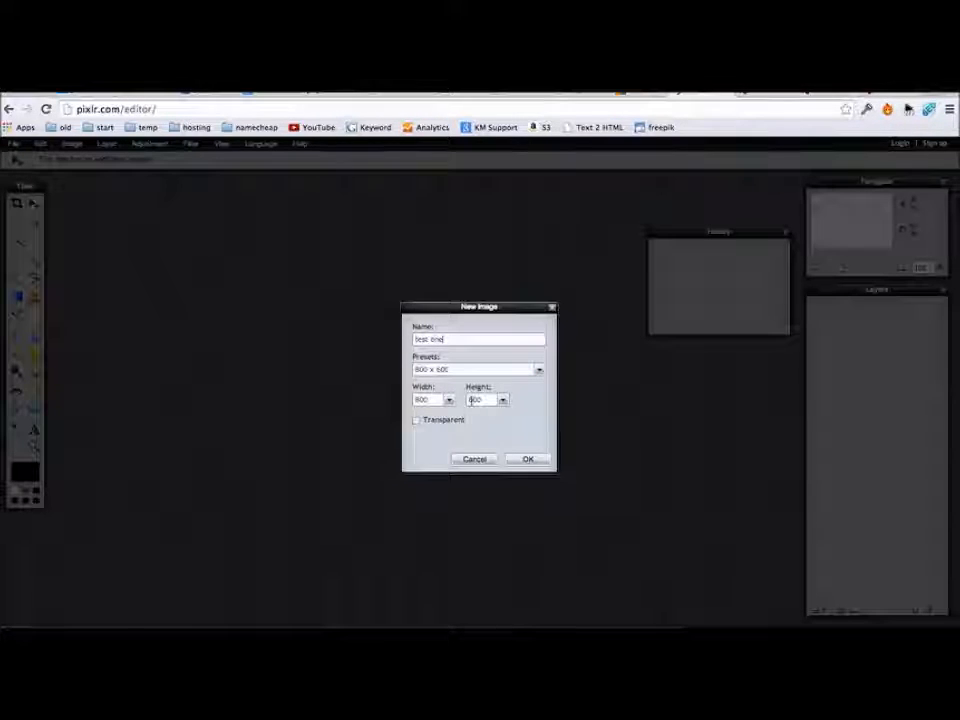
pyautogui.click(417, 420)
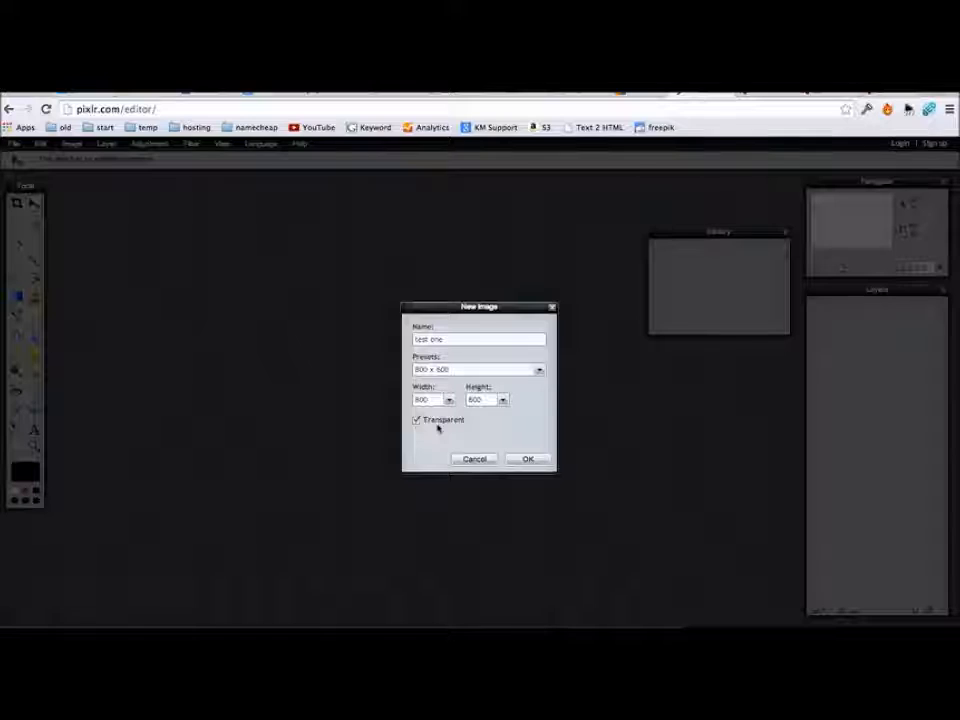
pyautogui.click(417, 420)
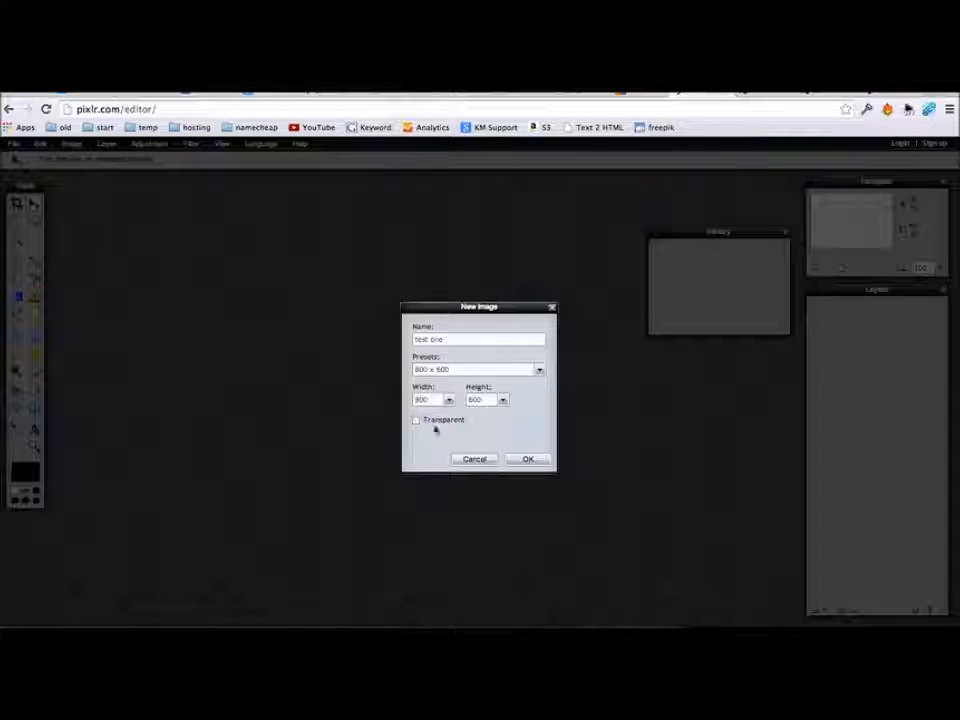
pyautogui.click(530, 459)
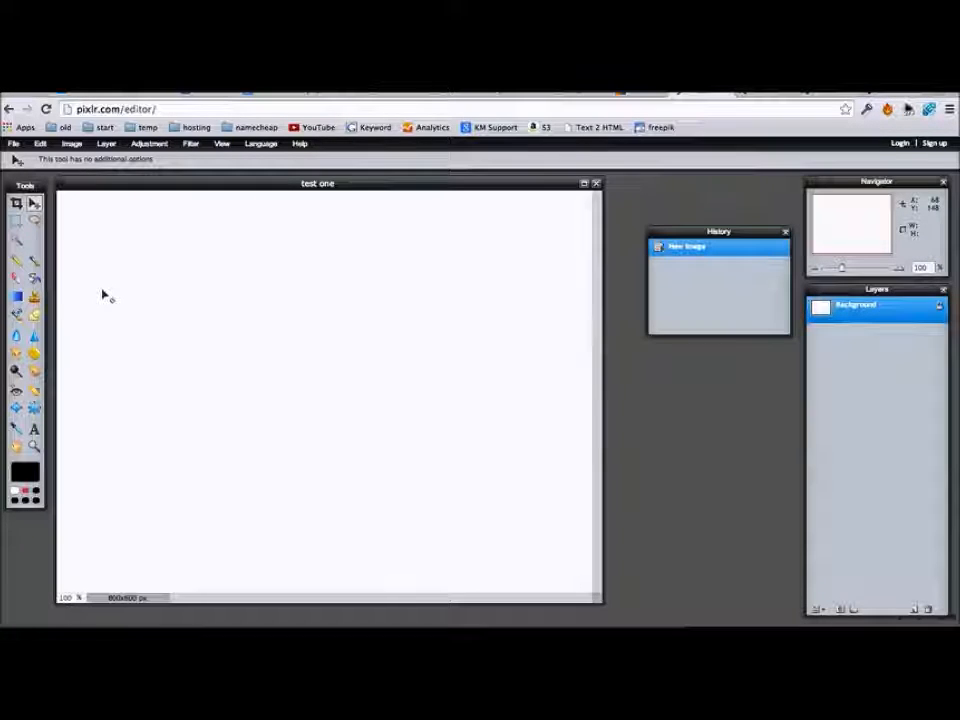
# Draw a black-filled rectangle with a red outline in the upper-left part of the canvas
pyautogui.click(34, 314)
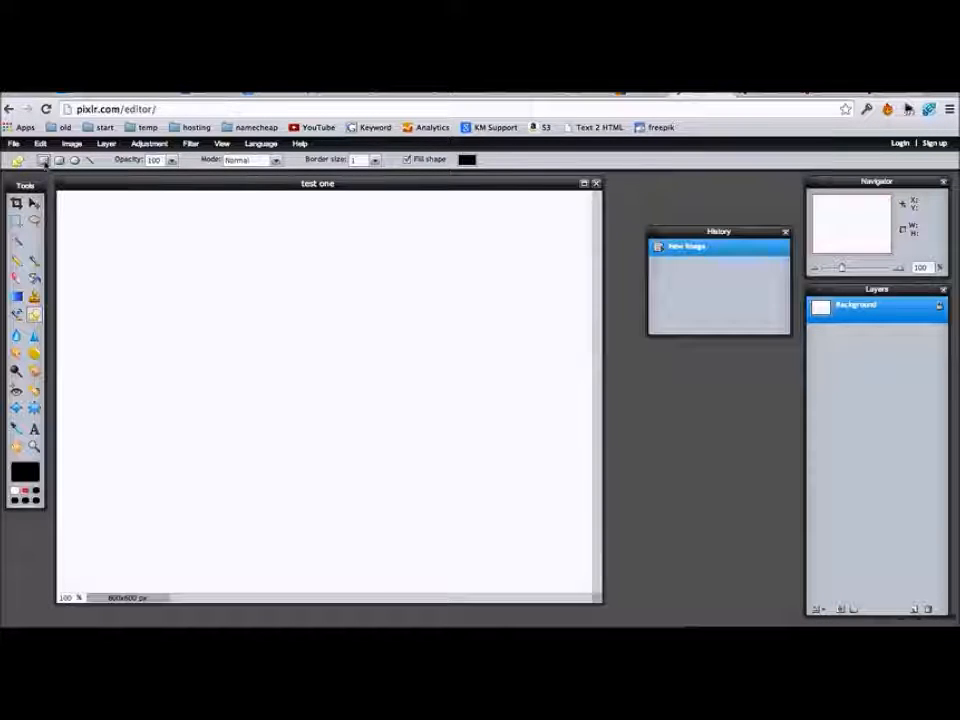
pyautogui.click(58, 160)
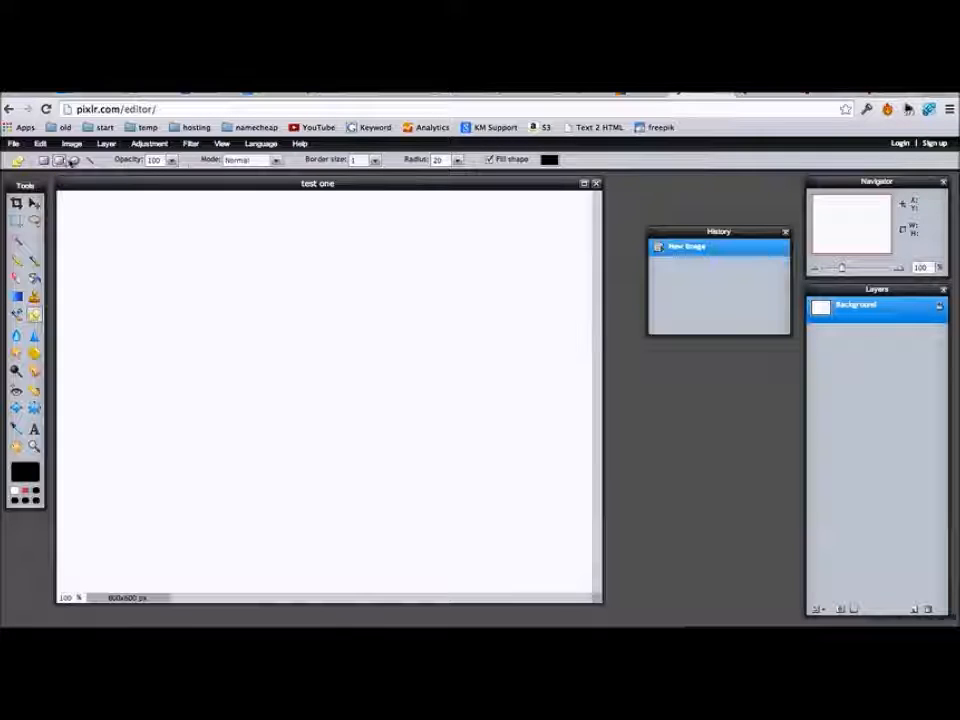
pyautogui.click(88, 161)
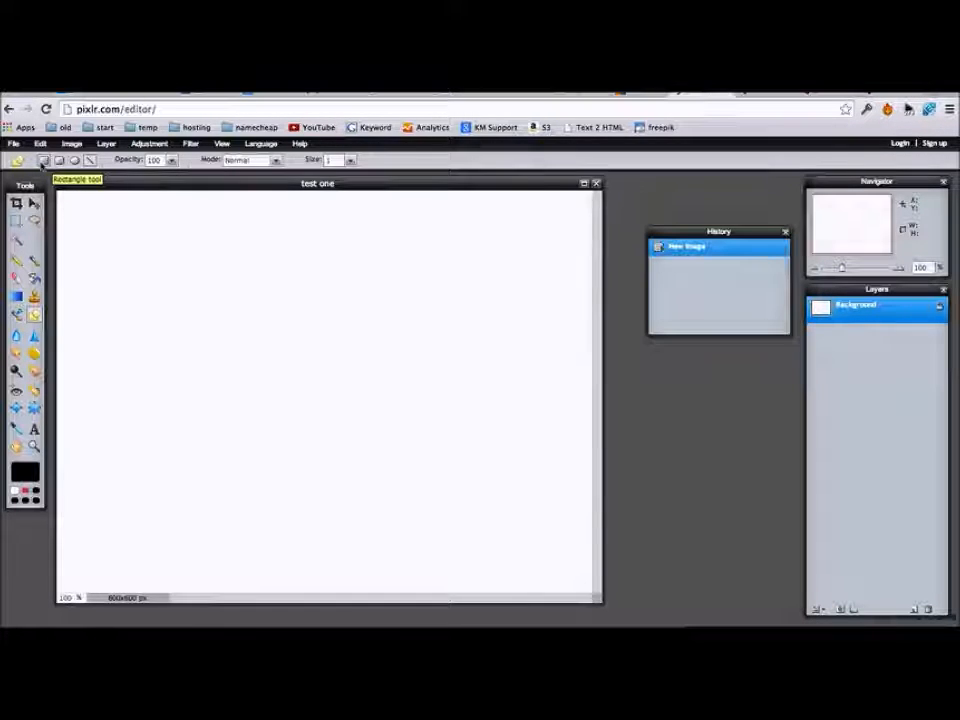
pyautogui.click(43, 161)
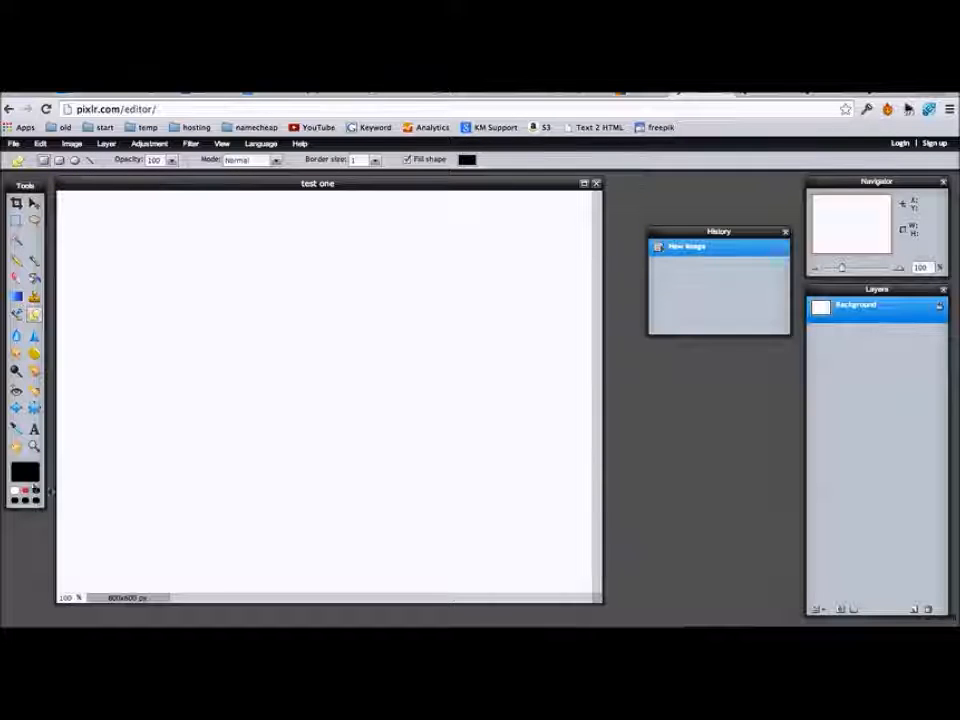
pyautogui.click(33, 484)
pyautogui.click(430, 324)
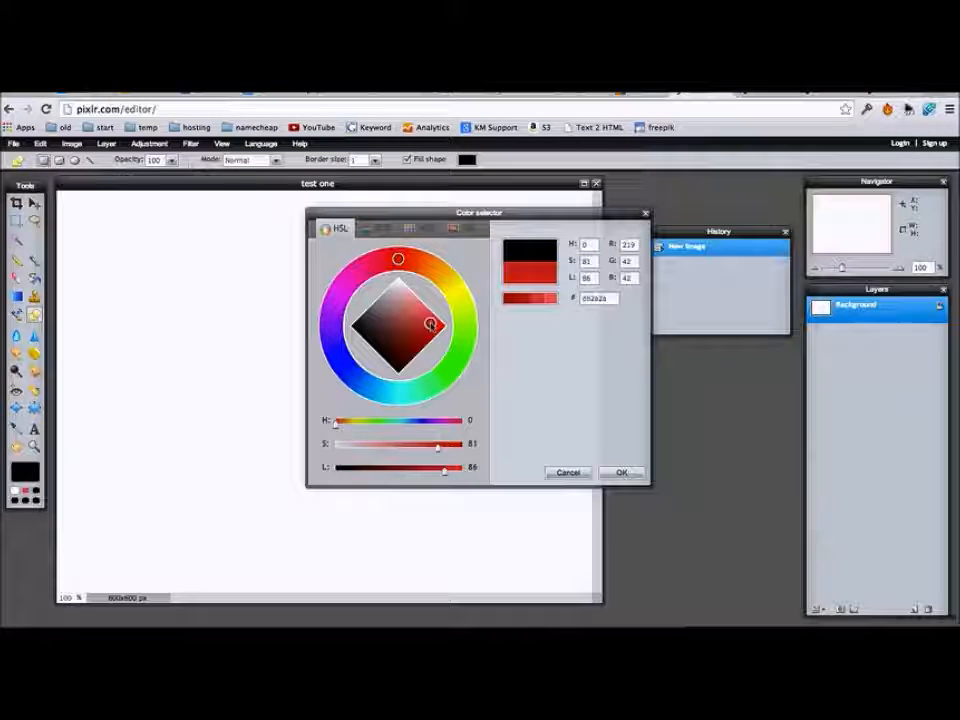
pyautogui.click(621, 472)
pyautogui.moveTo(113, 226)
pyautogui.mouseDown()
pyautogui.moveTo(328, 354)
pyautogui.moveTo(402, 413)
pyautogui.mouseUp()
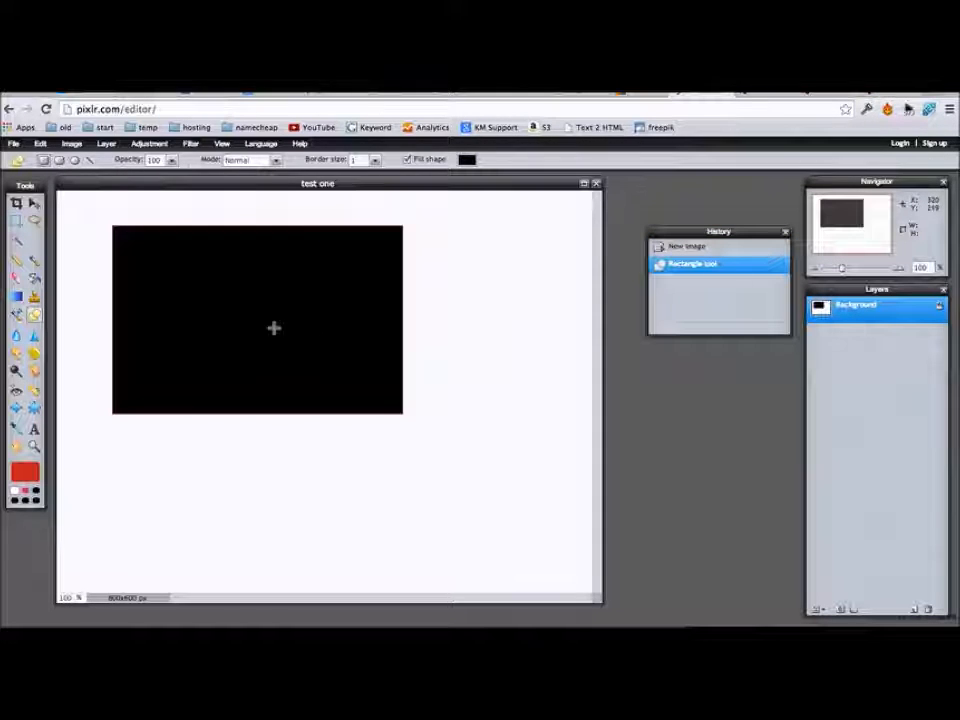
pyautogui.click(252, 458)
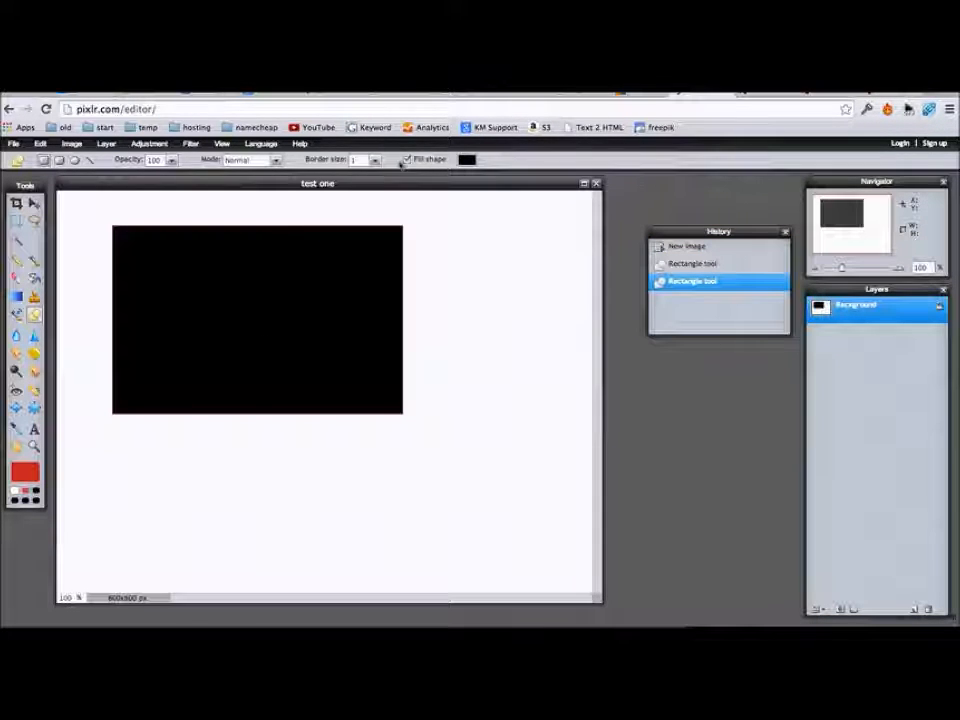
# Set the shape fill to bright red and draw a wide rectangle partly covering the black one
pyautogui.click(467, 160)
pyautogui.click(437, 326)
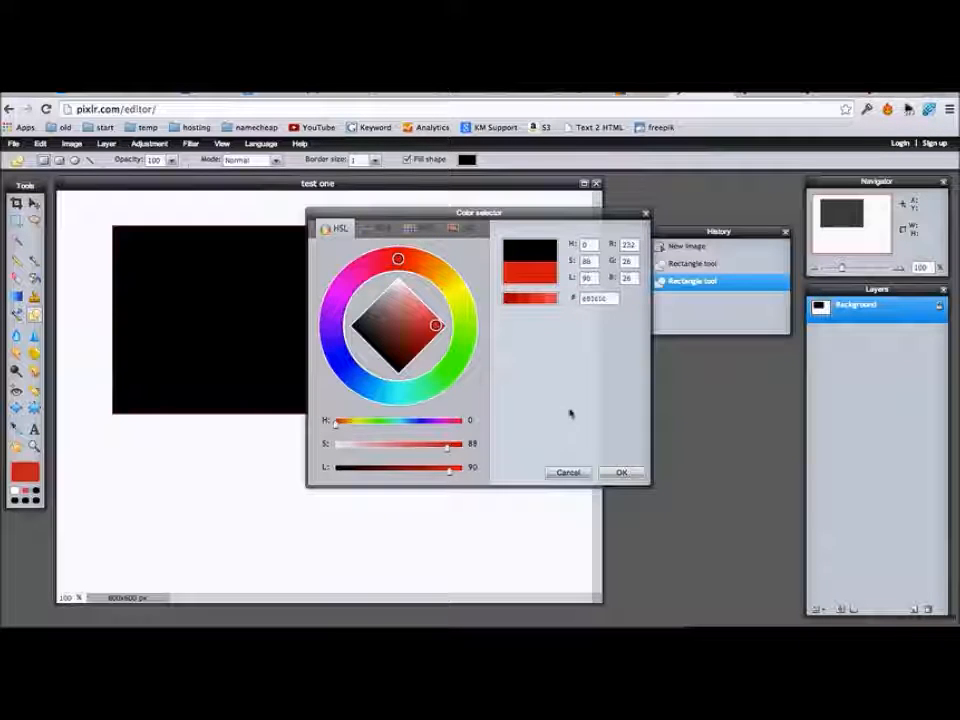
pyautogui.click(621, 473)
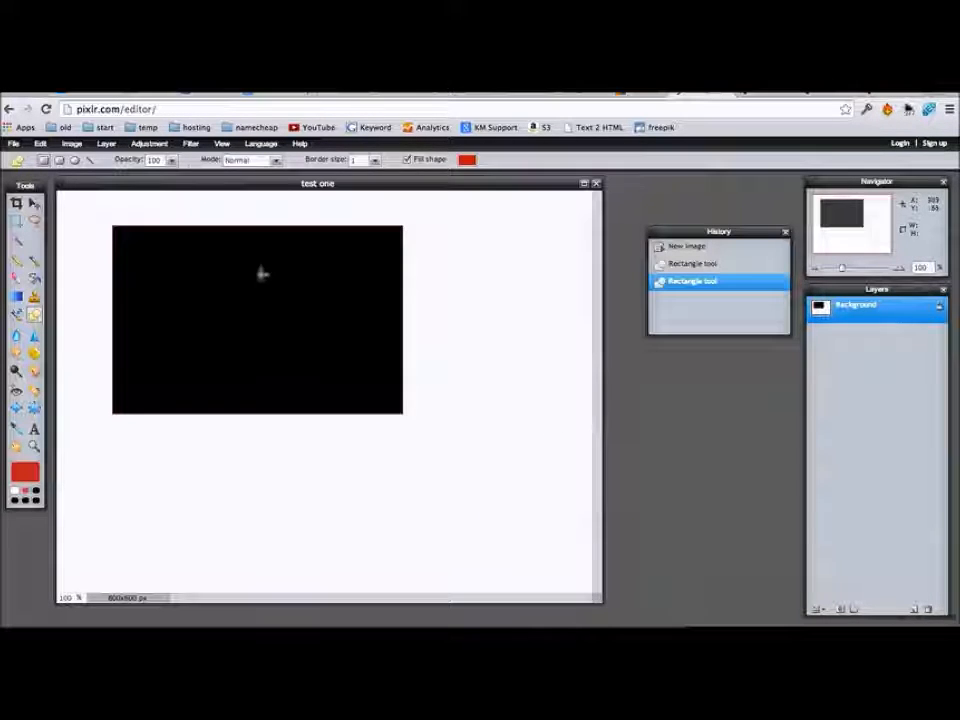
pyautogui.moveTo(145, 215); pyautogui.dragTo(487, 354)
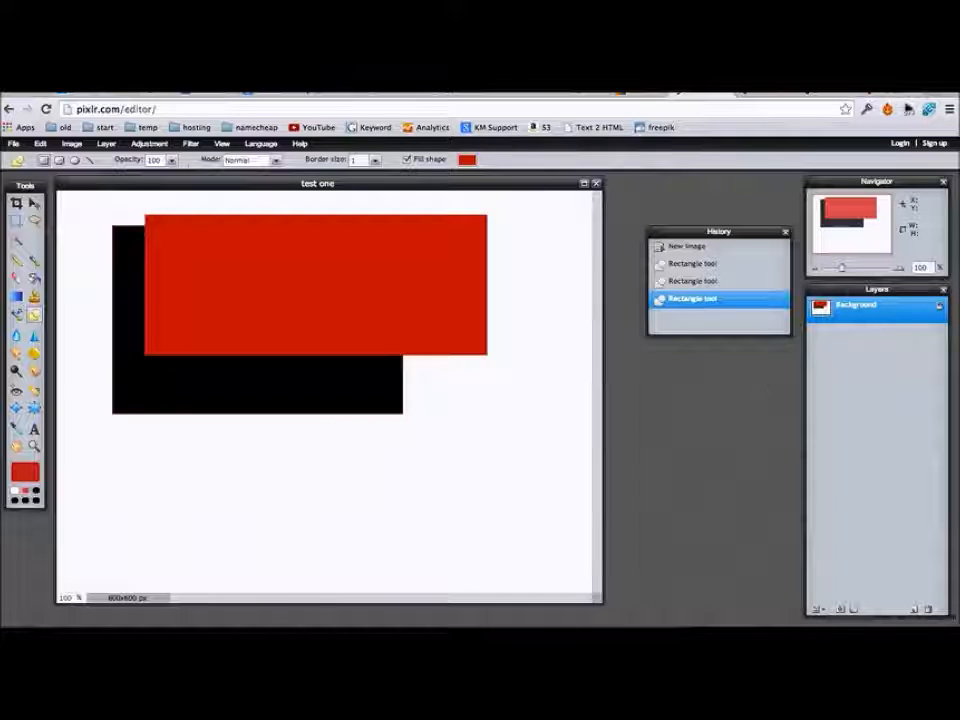
# Add a new layer and draw a second red rectangle on it in the lower part of the canvas
pyautogui.click(914, 610)
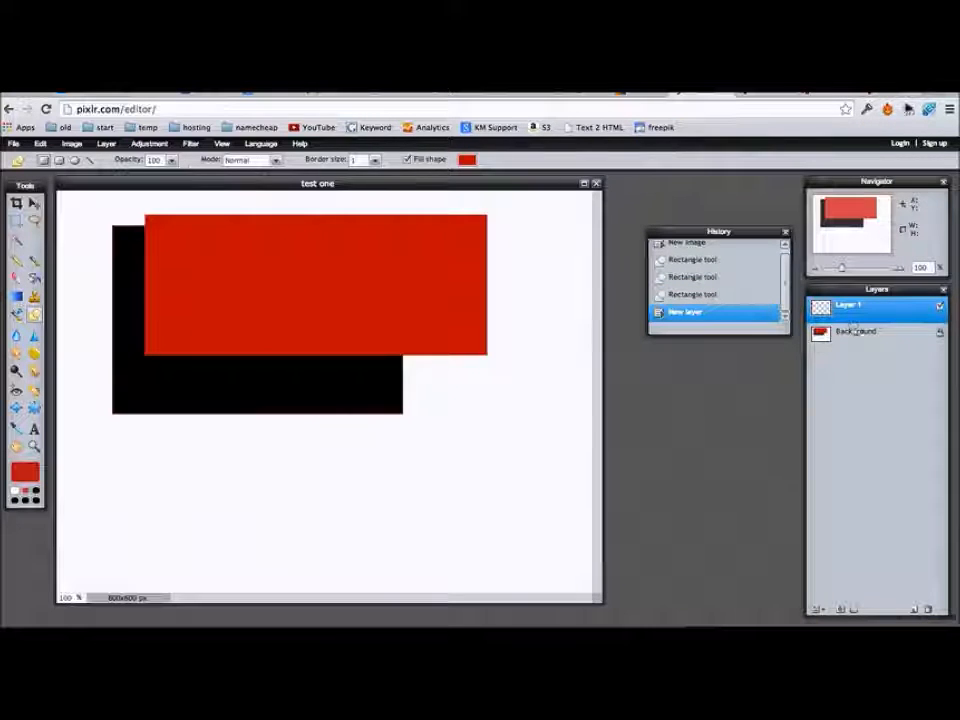
pyautogui.moveTo(476, 520)
pyautogui.mouseDown()
pyautogui.moveTo(360, 461)
pyautogui.moveTo(172, 390)
pyautogui.mouseUp()
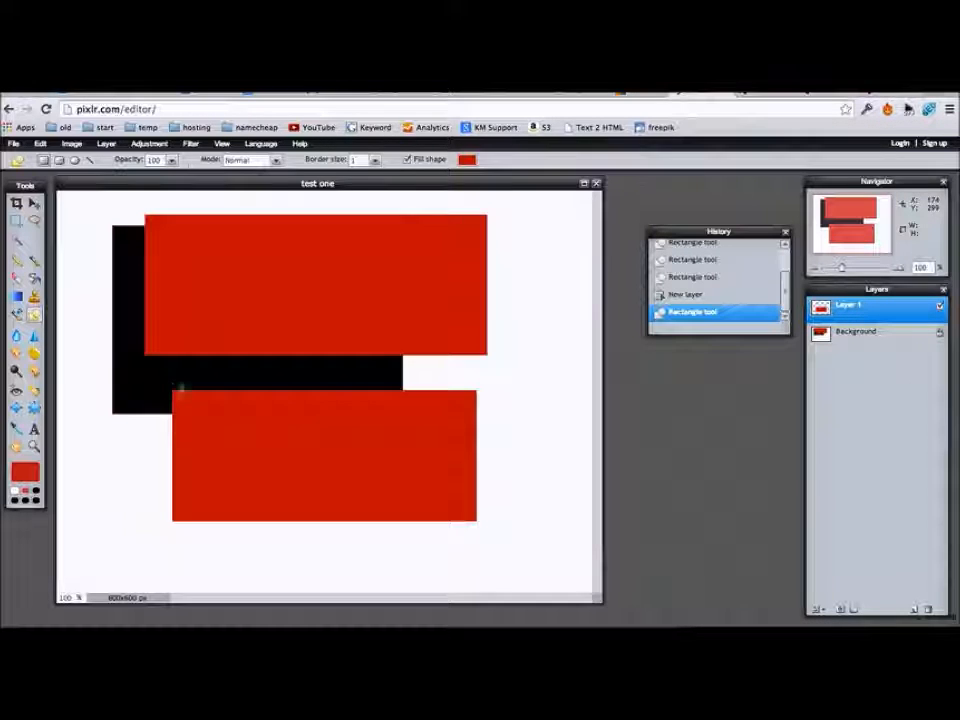
# Add another layer and draw a yellow-filled (dbc925) ellipse on it, overlapping both red rectangles
pyautogui.click(914, 609)
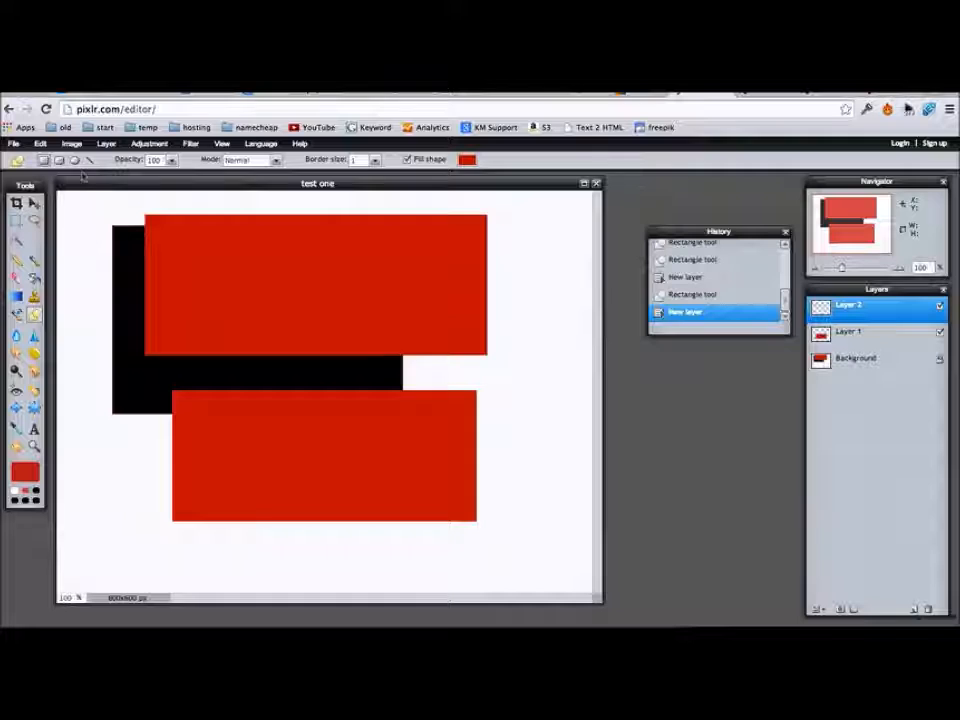
pyautogui.click(466, 159)
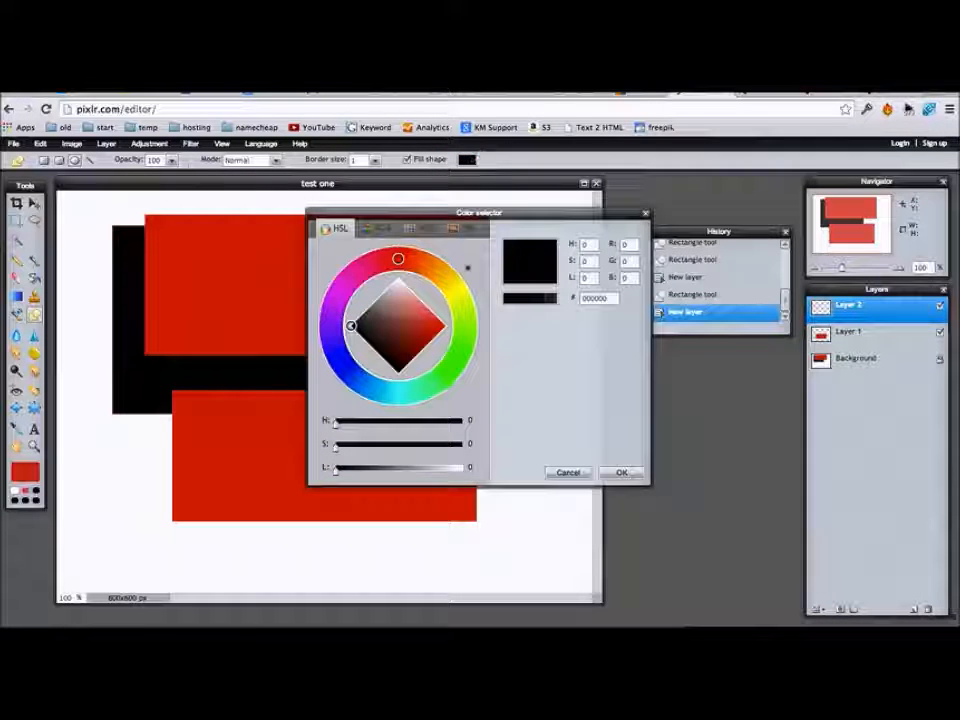
pyautogui.click(420, 318)
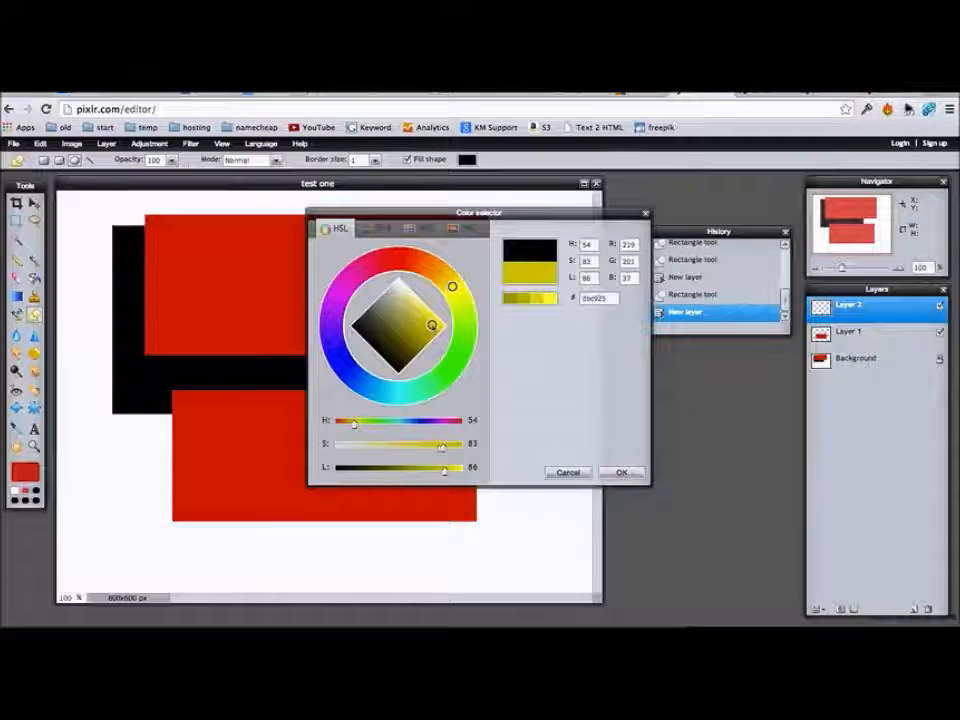
pyautogui.click(621, 472)
pyautogui.moveTo(254, 266); pyautogui.dragTo(431, 425)
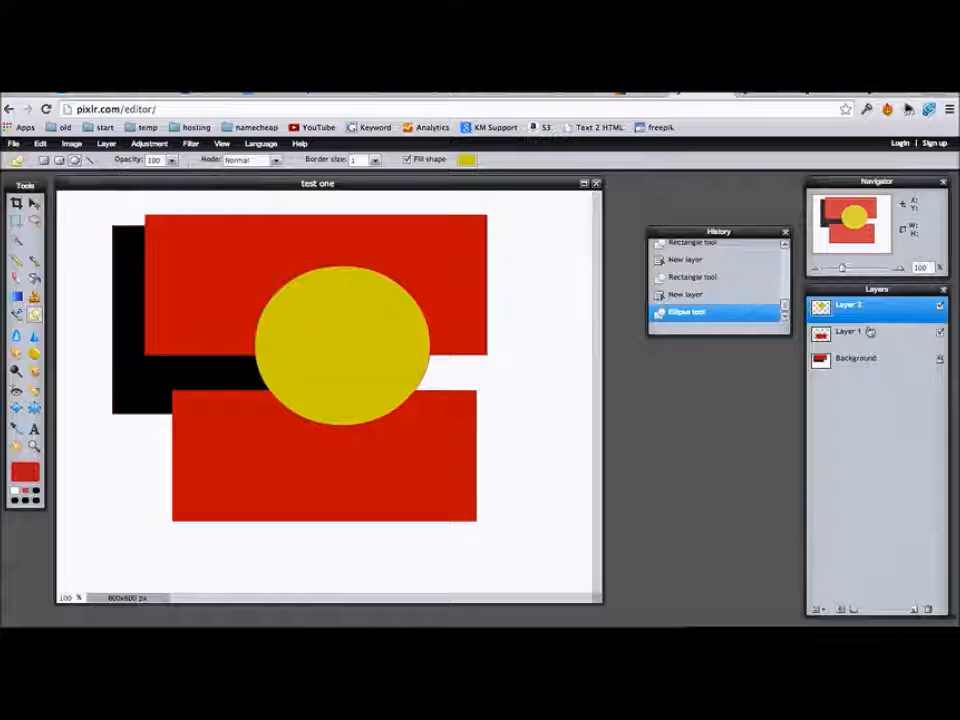
# Move the lower red rectangle on Layer 1 slightly down and to the right
pyautogui.click(853, 361)
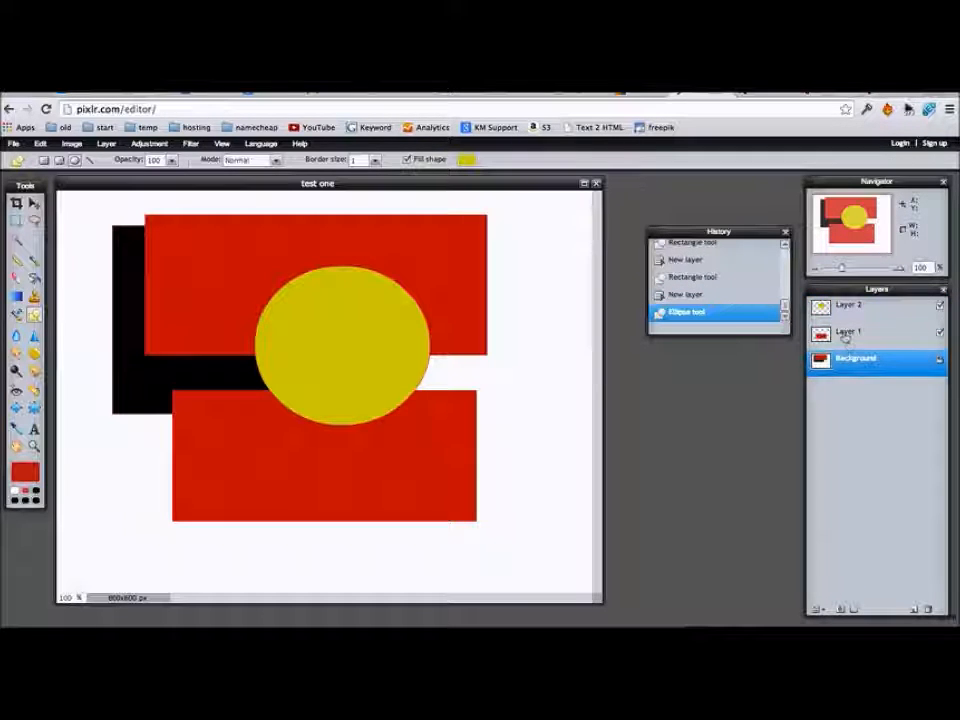
pyautogui.click(845, 334)
pyautogui.click(846, 306)
pyautogui.click(845, 333)
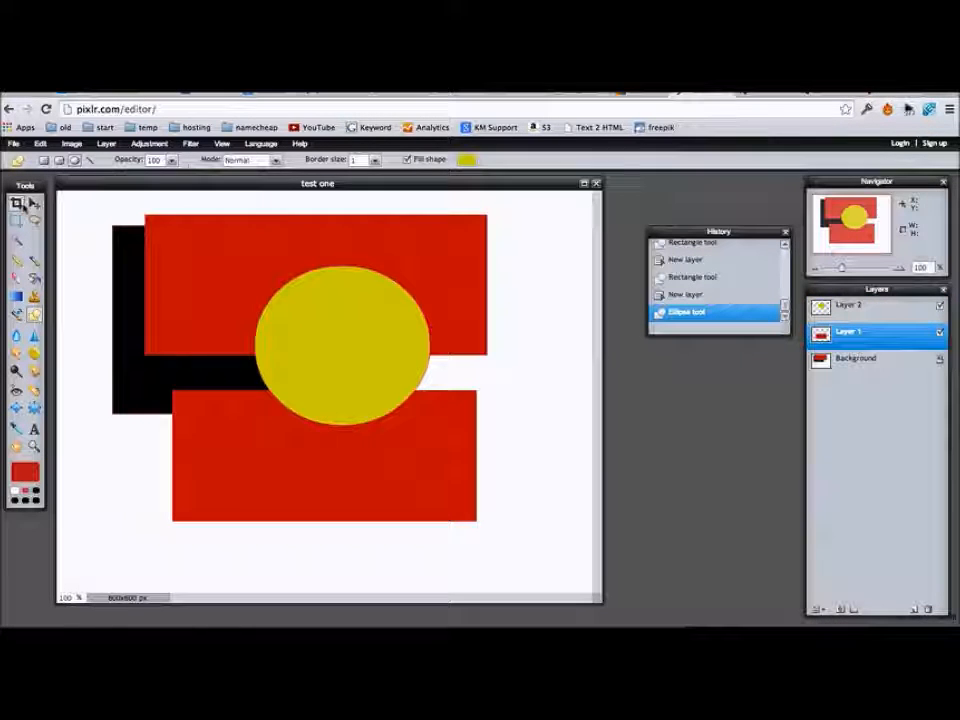
pyautogui.click(34, 204)
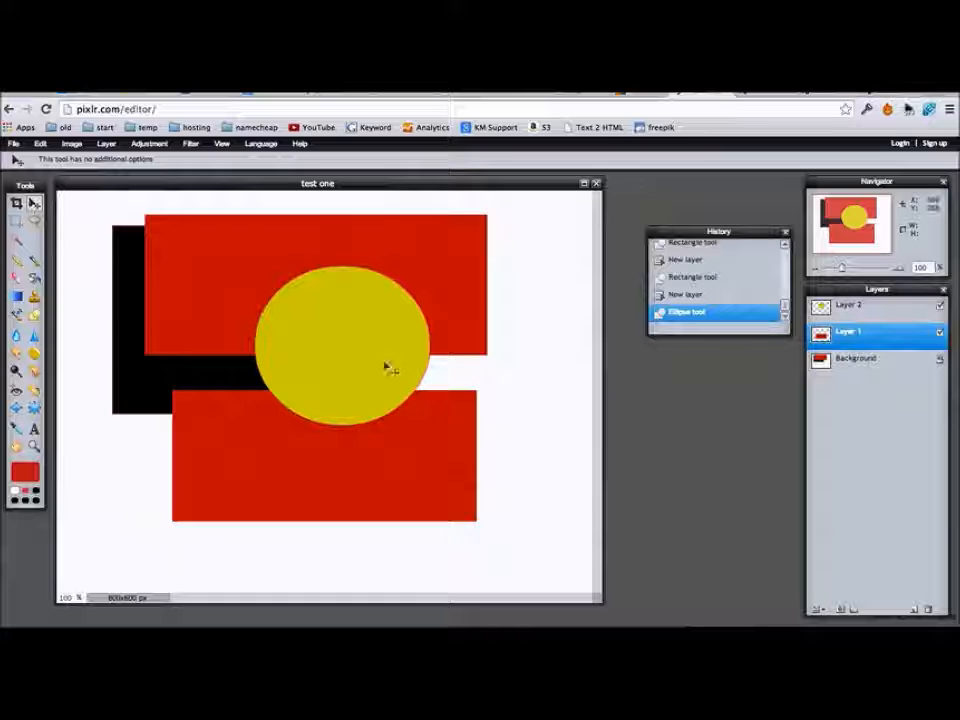
pyautogui.moveTo(364, 407); pyautogui.dragTo(428, 443)
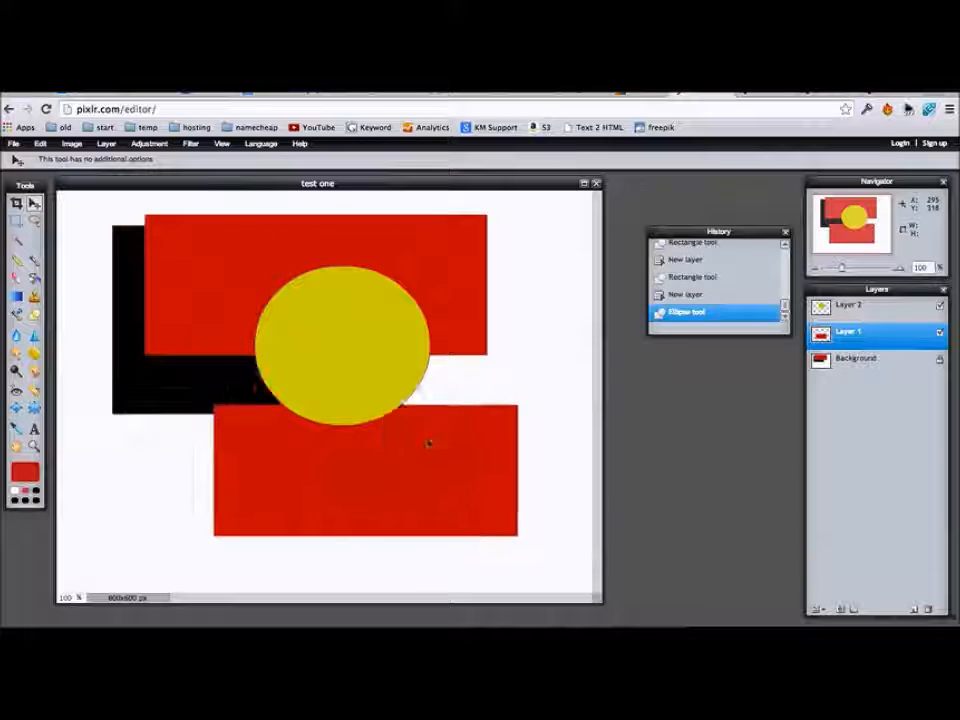
pyautogui.moveTo(527, 349); pyautogui.dragTo(495, 347)
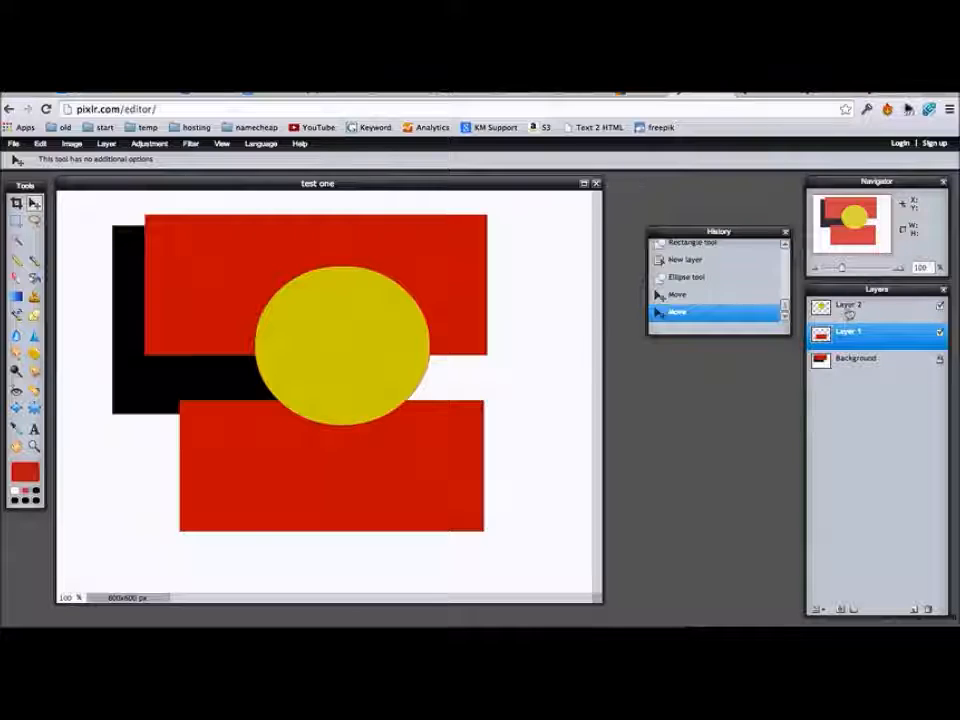
pyautogui.moveTo(452, 409); pyautogui.dragTo(389, 440)
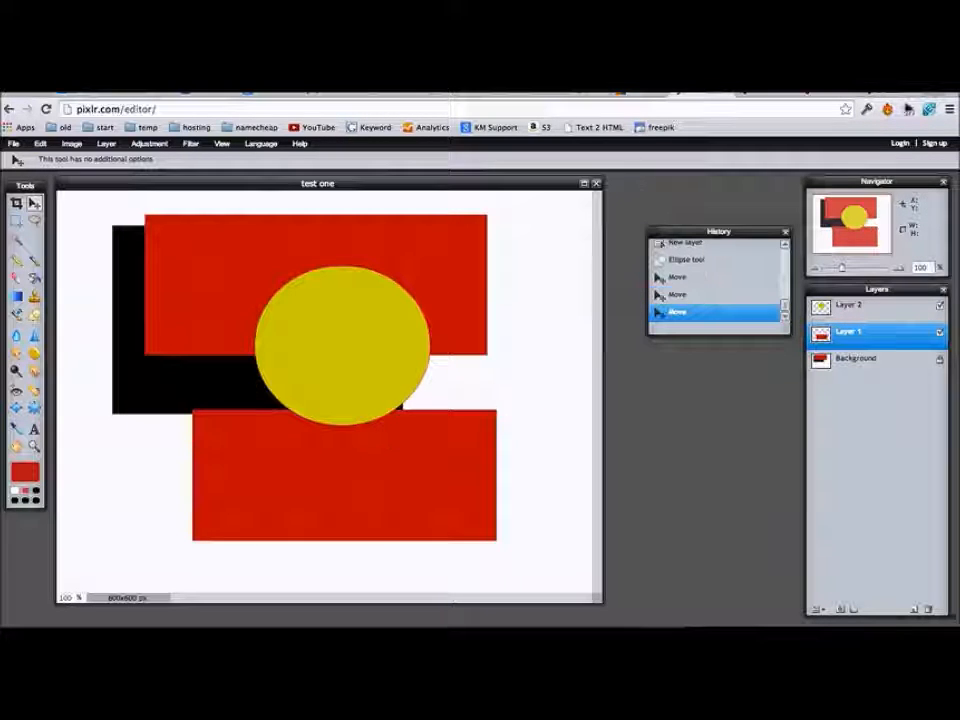
# Move the yellow ellipse on Layer 2 slightly down and to the right
pyautogui.click(848, 304)
pyautogui.moveTo(317, 357); pyautogui.dragTo(341, 350)
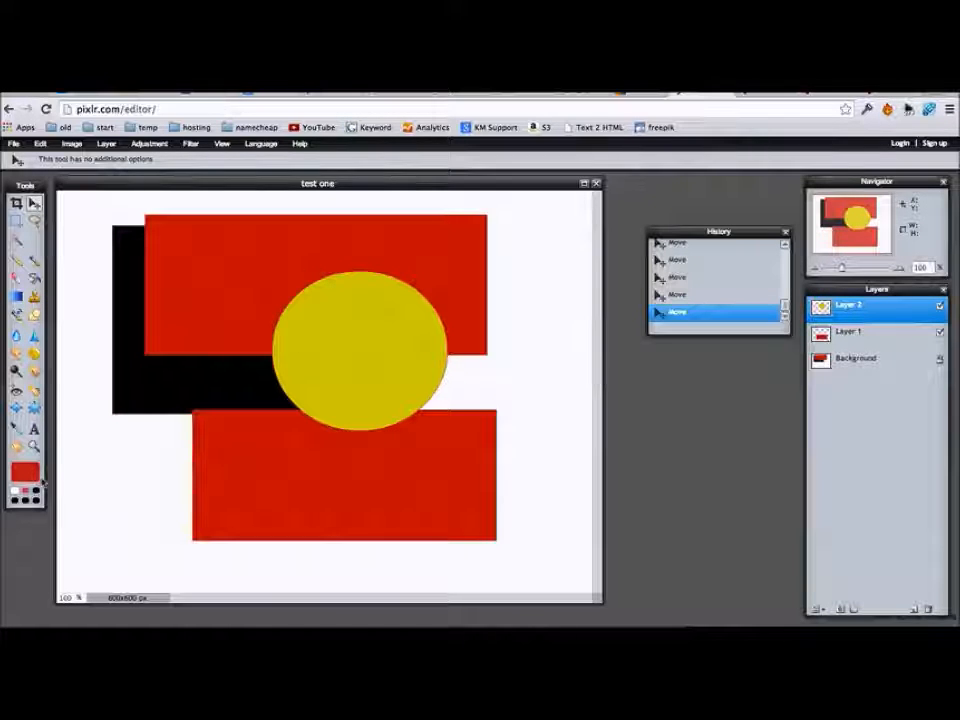
# Draw a downward-pointing triangle of white (ffffff) lines across the shapes on Layer 2, with a line from its upper edge to the lower vertex
pyautogui.click(35, 314)
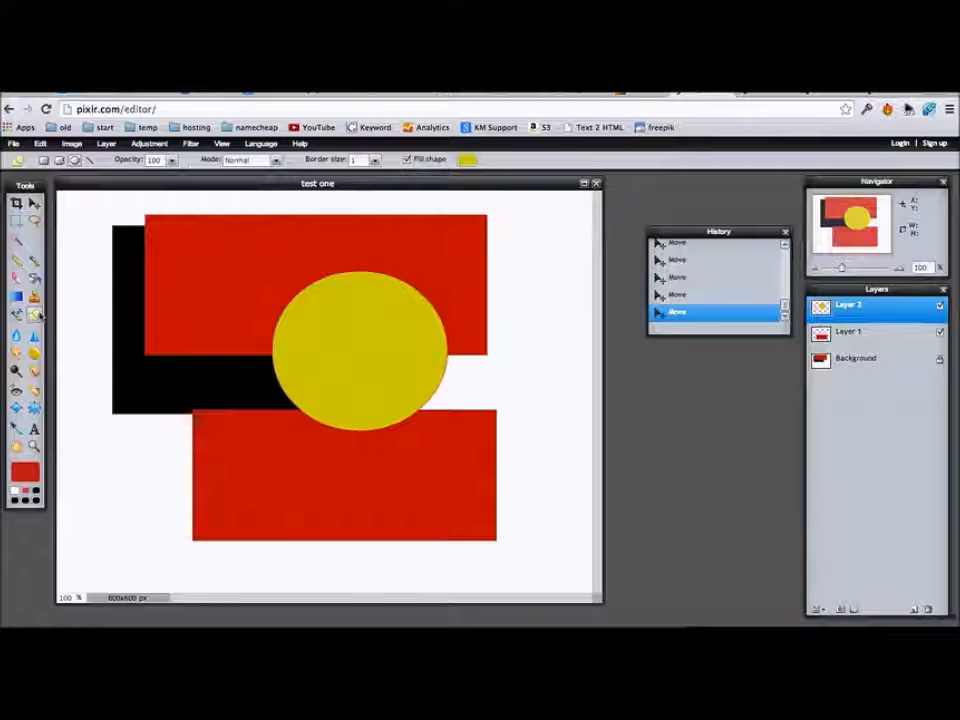
pyautogui.click(91, 160)
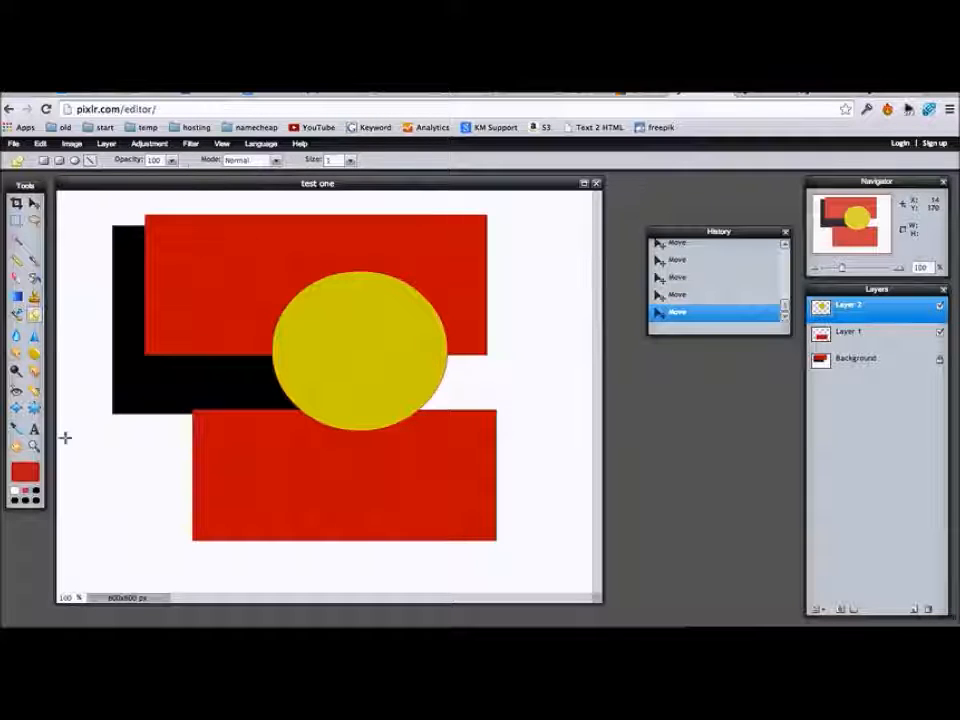
pyautogui.click(25, 471)
pyautogui.moveTo(383, 330); pyautogui.dragTo(401, 250)
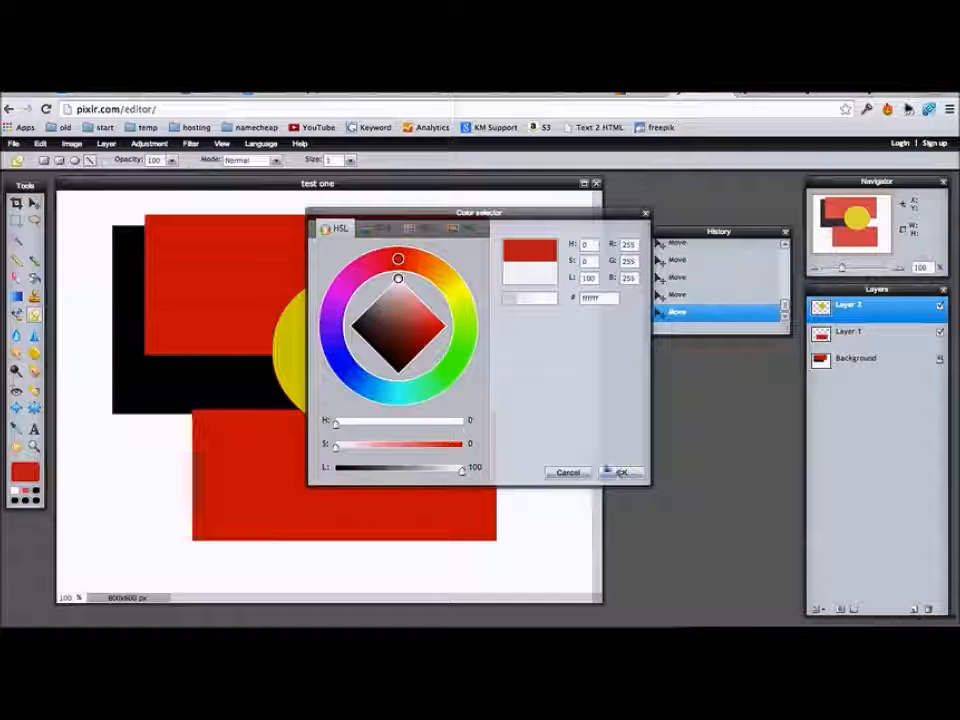
pyautogui.click(610, 471)
pyautogui.moveTo(145, 225); pyautogui.dragTo(287, 517)
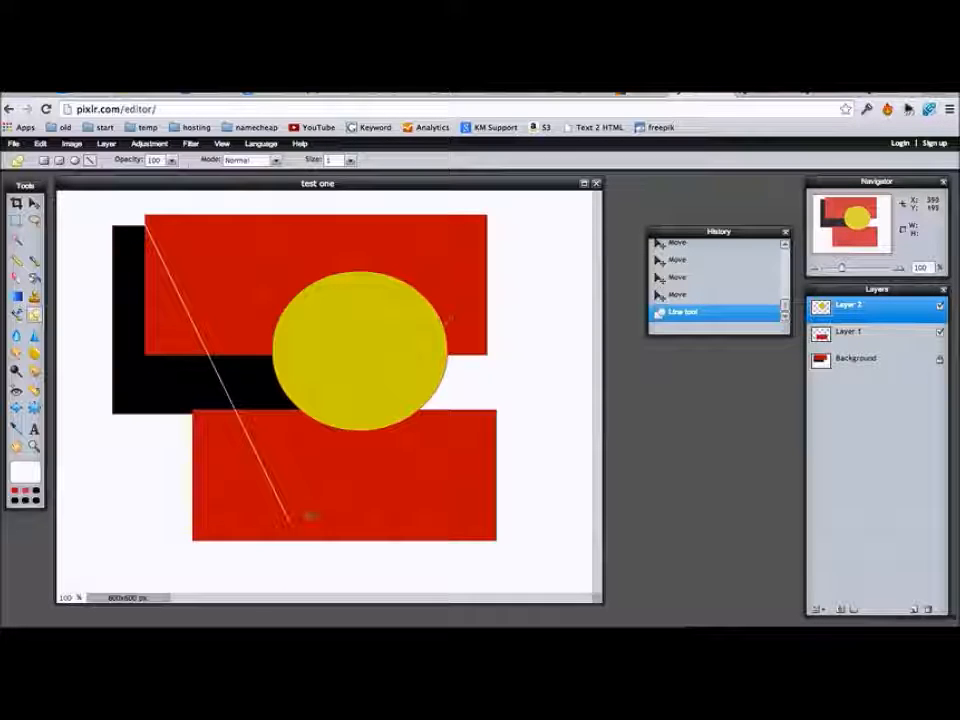
pyautogui.moveTo(384, 371); pyautogui.dragTo(289, 519)
pyautogui.moveTo(148, 222); pyautogui.dragTo(485, 215)
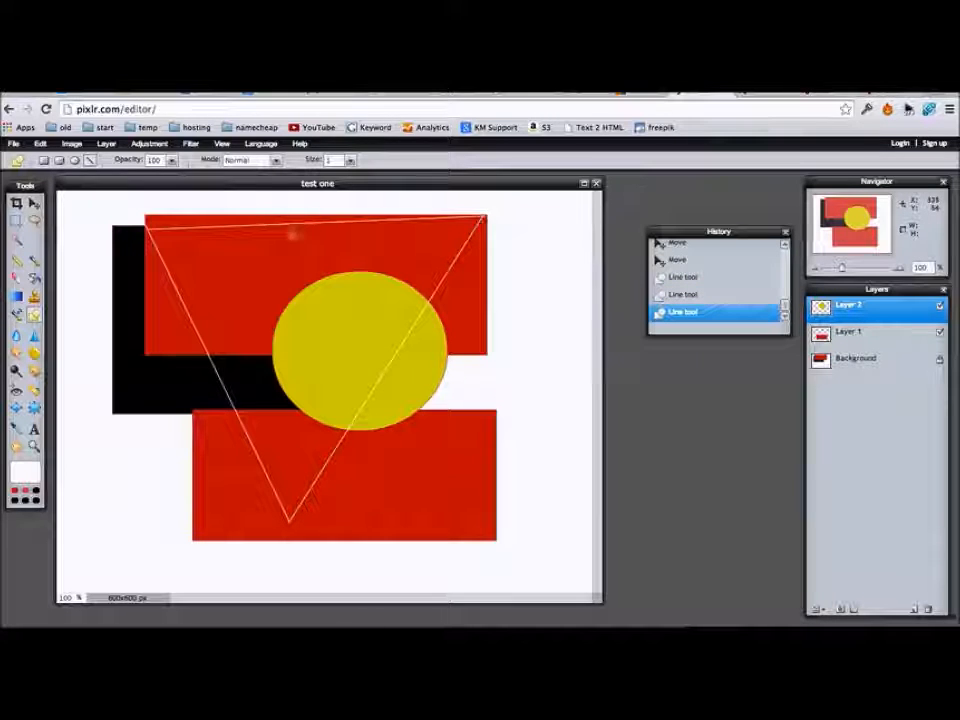
pyautogui.moveTo(285, 221)
pyautogui.mouseDown()
pyautogui.moveTo(272, 497)
pyautogui.moveTo(289, 518)
pyautogui.mouseUp()
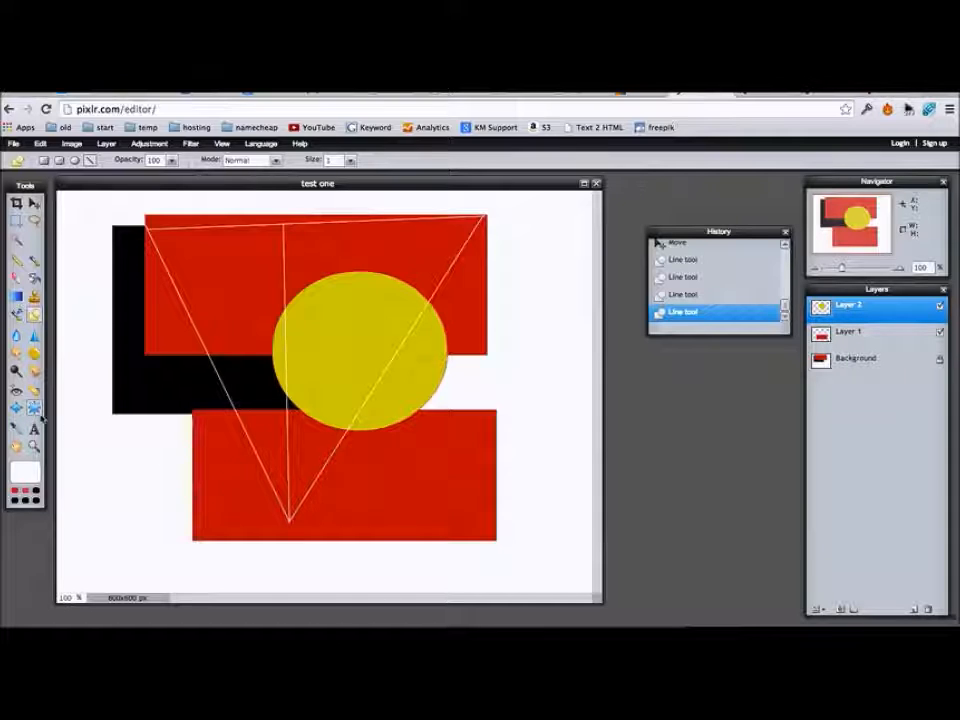
# Add the text "place anthing we want" in black (000000) over the upper red rectangle and nudge it slightly left
pyautogui.click(34, 428)
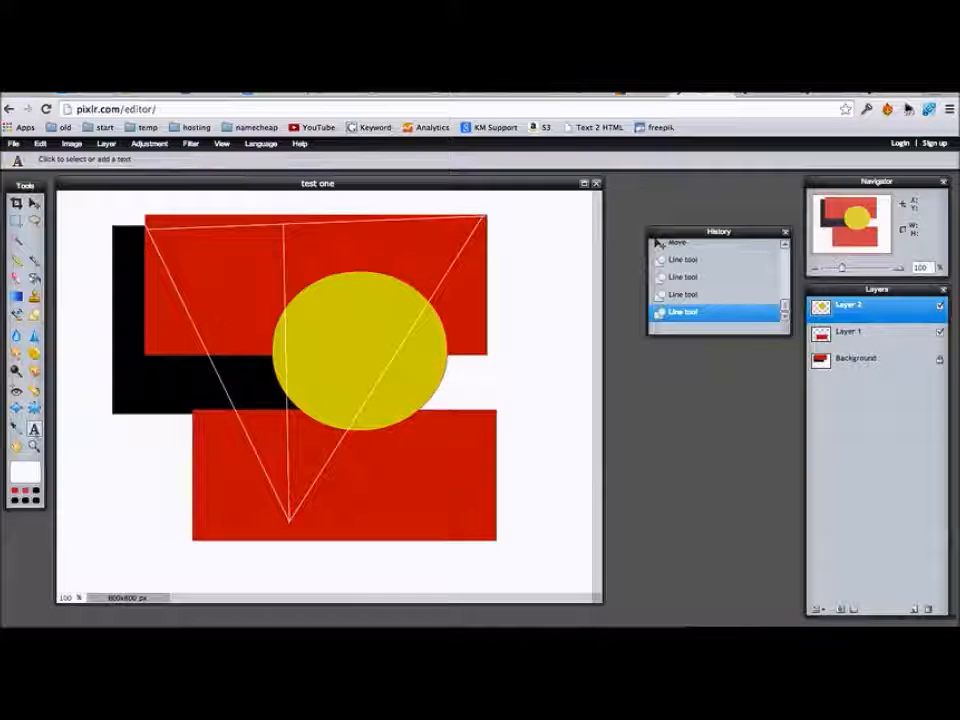
pyautogui.click(188, 263)
pyautogui.write('place an')
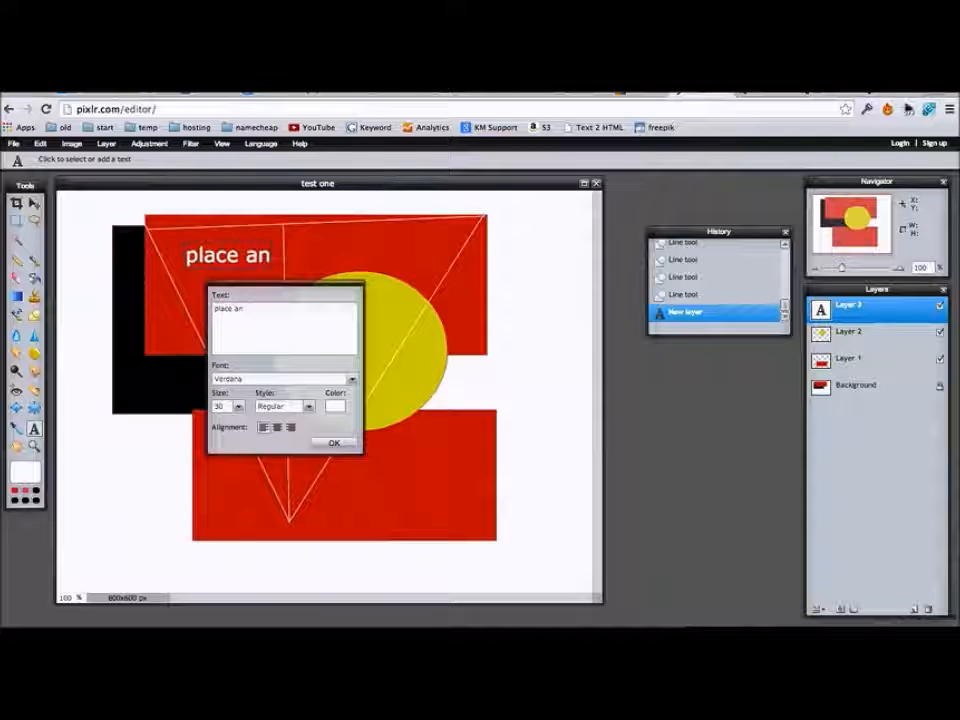
pyautogui.write('thing we want')
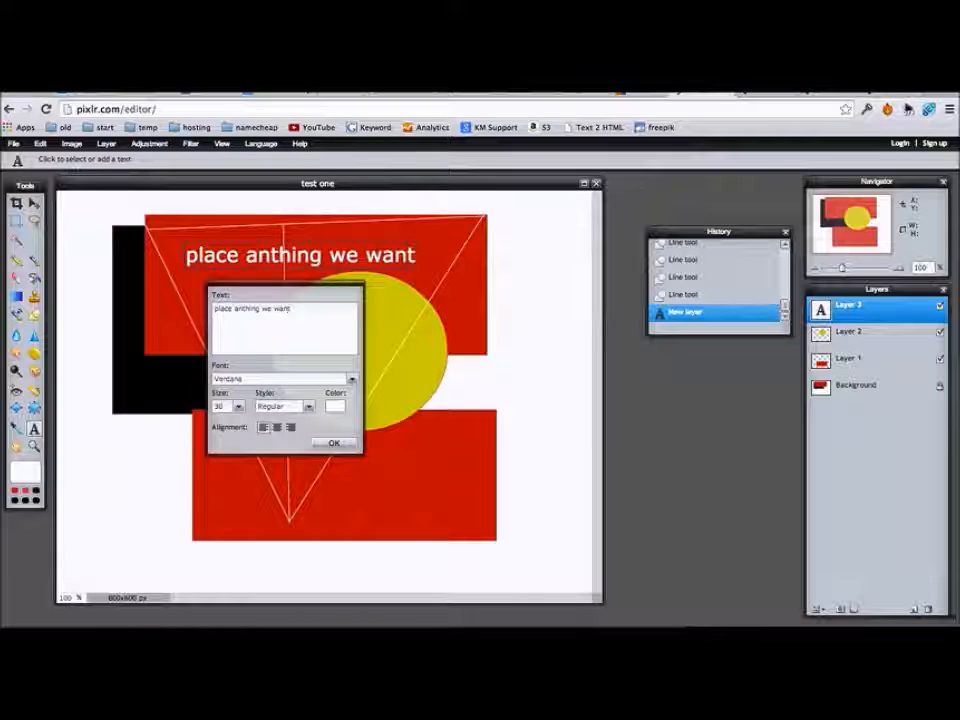
pyautogui.click(334, 405)
pyautogui.click(354, 326)
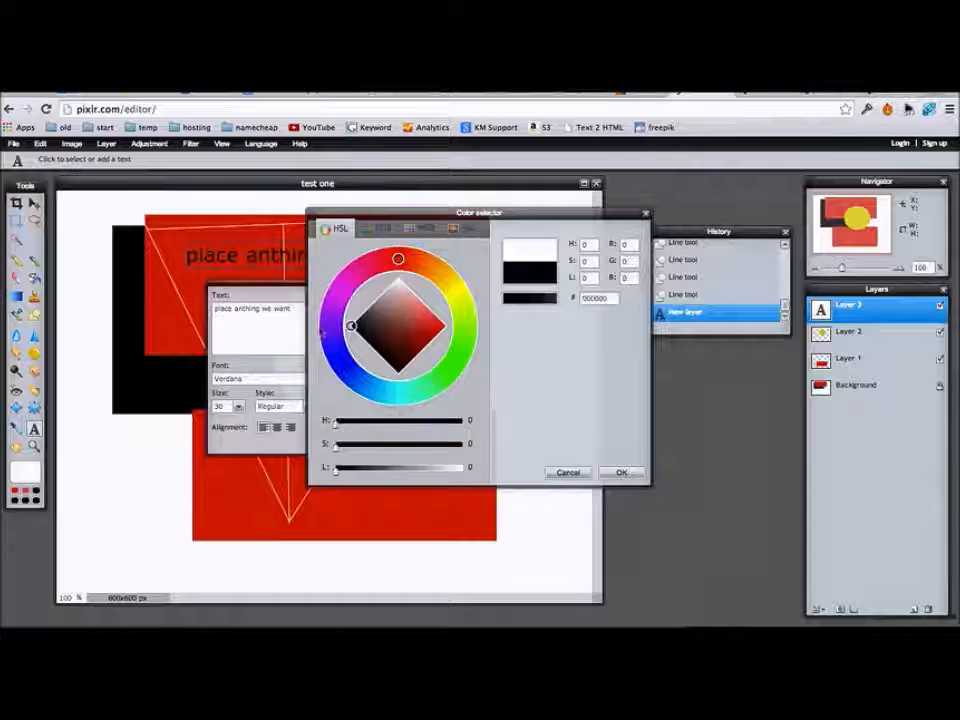
pyautogui.click(621, 472)
pyautogui.click(333, 445)
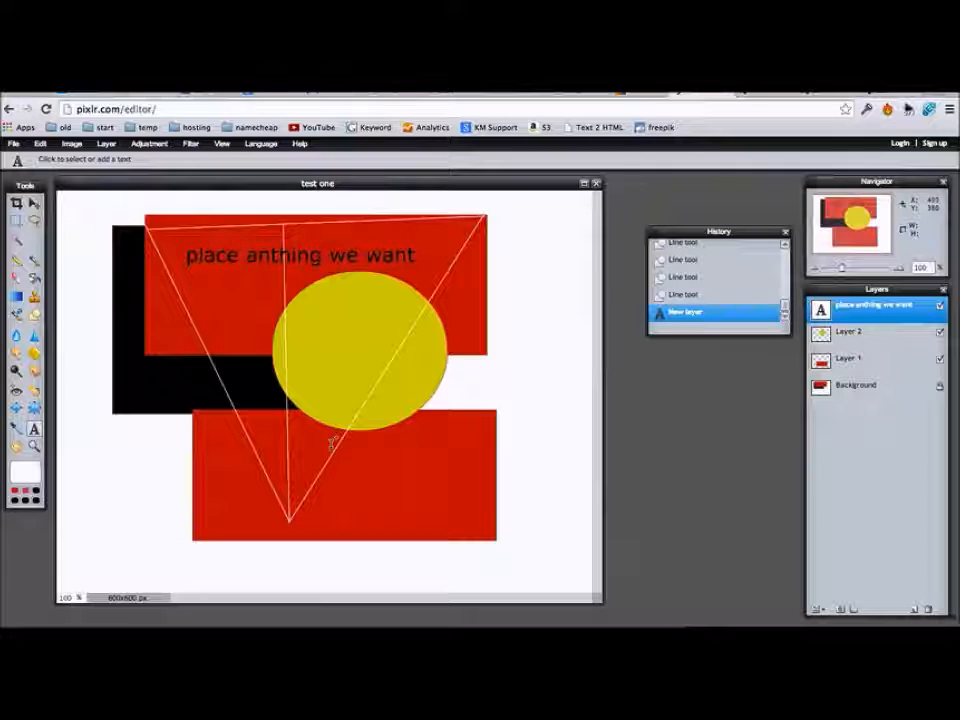
pyautogui.click(34, 204)
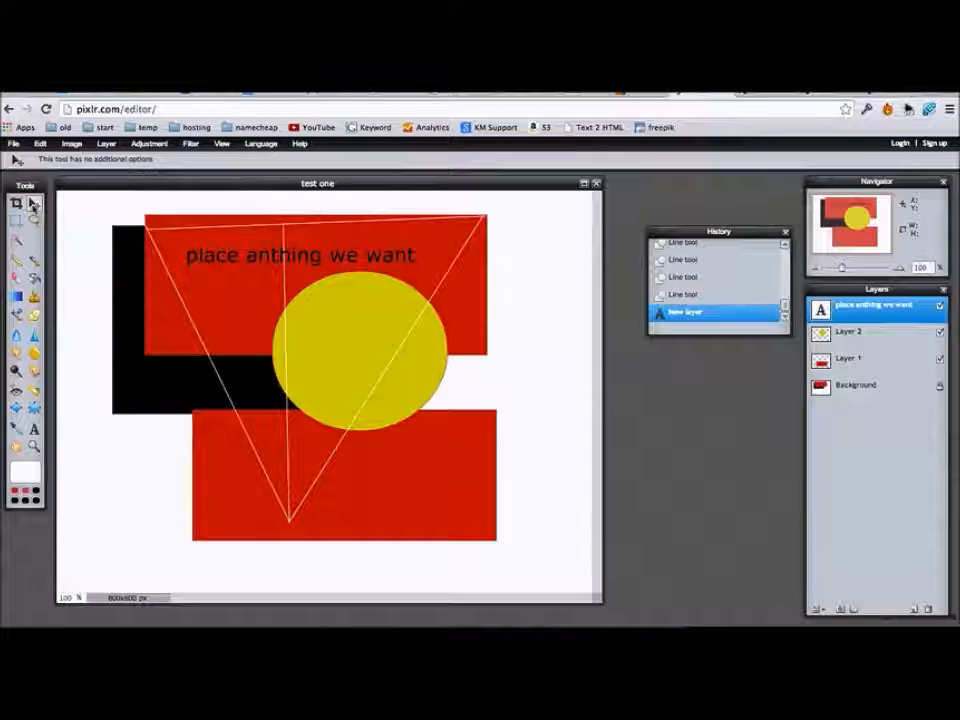
pyautogui.moveTo(311, 259)
pyautogui.mouseDown()
pyautogui.moveTo(318, 254)
pyautogui.moveTo(370, 501)
pyautogui.moveTo(318, 262)
pyautogui.mouseUp()
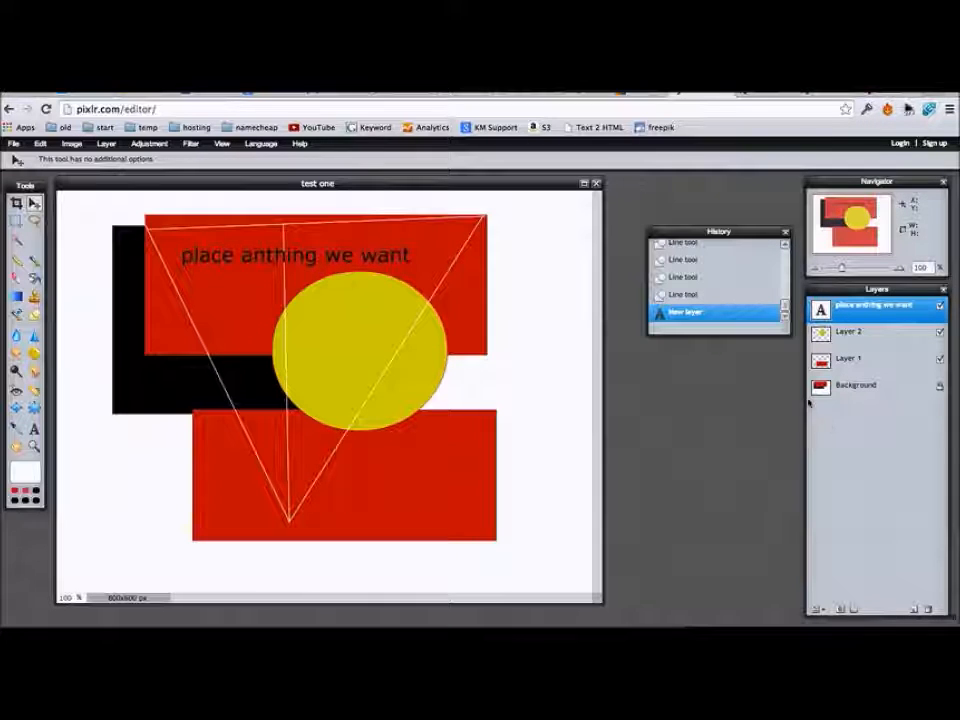
# Add a layer directly above Layer 2 and paint white around the edges of the shapes with the soft 200 px brush
pyautogui.click(852, 335)
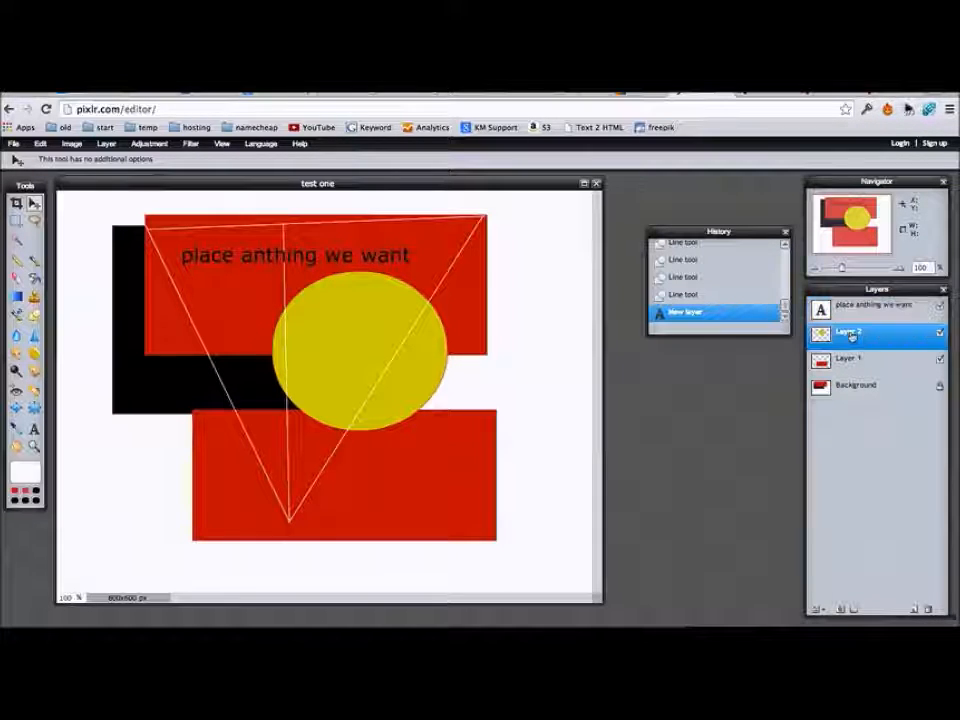
pyautogui.click(914, 609)
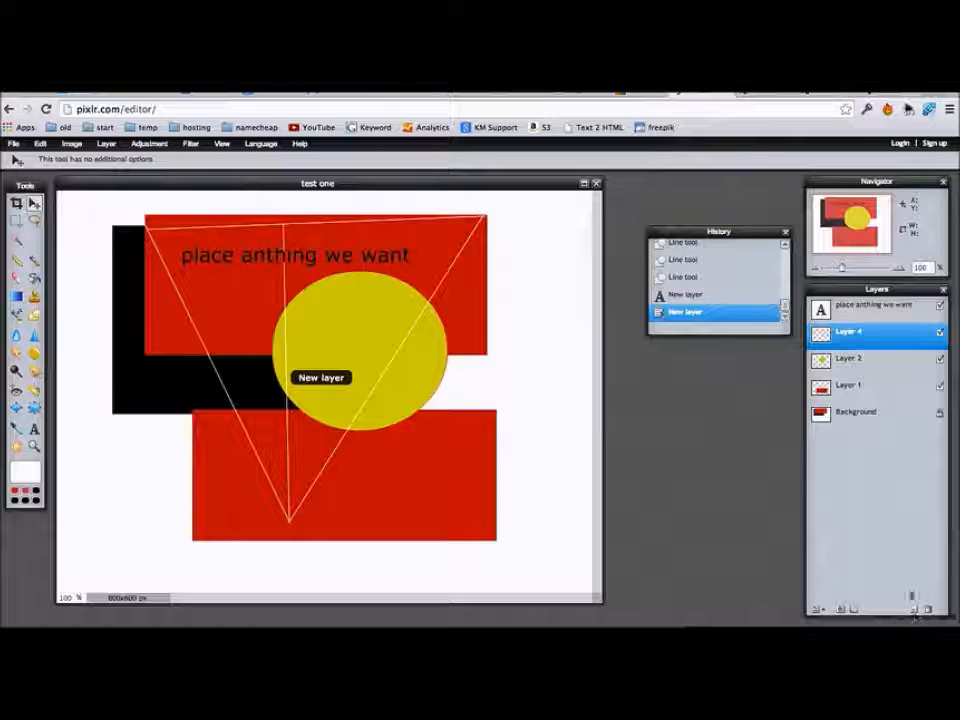
pyautogui.click(34, 259)
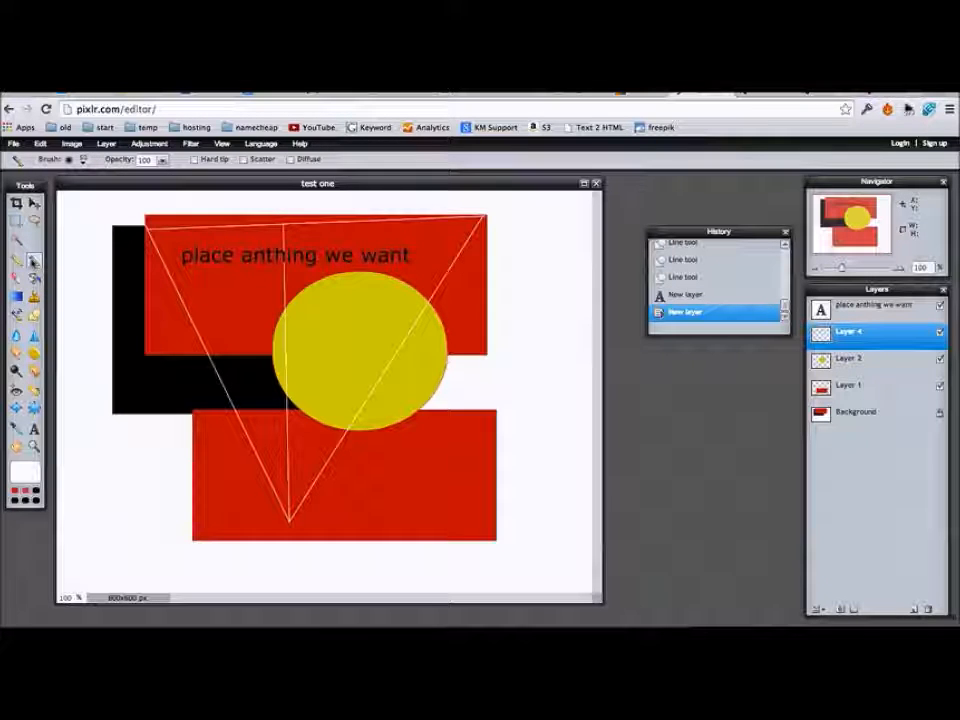
pyautogui.moveTo(358, 316)
pyautogui.mouseDown()
pyautogui.moveTo(280, 278)
pyautogui.moveTo(450, 375)
pyautogui.moveTo(396, 446)
pyautogui.moveTo(192, 348)
pyautogui.mouseUp()
pyautogui.hotkey('ctrl', 'z')
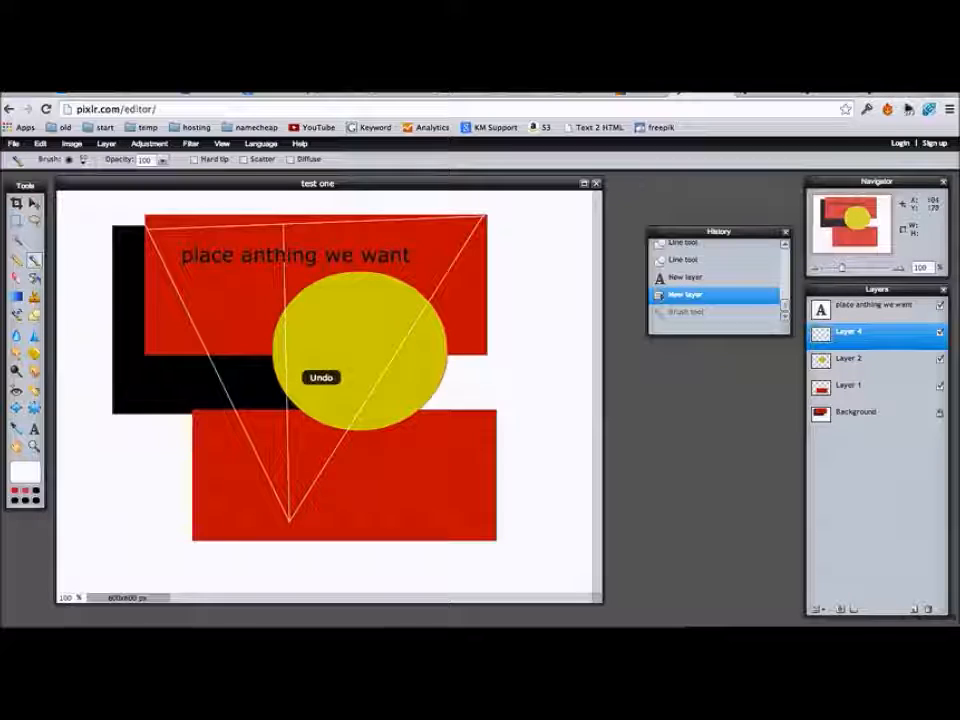
pyautogui.click(83, 160)
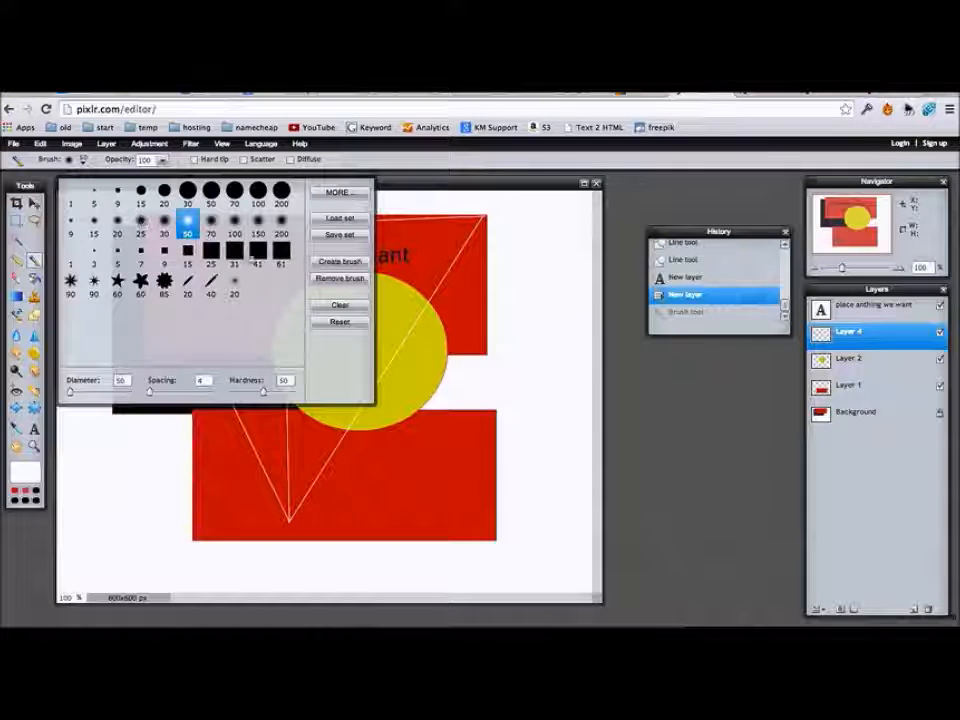
pyautogui.click(282, 224)
pyautogui.moveTo(550, 505)
pyautogui.mouseDown()
pyautogui.moveTo(542, 527)
pyautogui.moveTo(281, 574)
pyautogui.moveTo(133, 493)
pyautogui.moveTo(97, 221)
pyautogui.moveTo(300, 185)
pyautogui.moveTo(471, 214)
pyautogui.moveTo(514, 435)
pyautogui.moveTo(455, 582)
pyautogui.moveTo(186, 557)
pyautogui.moveTo(161, 450)
pyautogui.moveTo(129, 422)
pyautogui.moveTo(98, 353)
pyautogui.moveTo(100, 246)
pyautogui.moveTo(154, 488)
pyautogui.moveTo(285, 561)
pyautogui.moveTo(558, 522)
pyautogui.moveTo(485, 355)
pyautogui.moveTo(439, 379)
pyautogui.moveTo(465, 392)
pyautogui.moveTo(448, 372)
pyautogui.moveTo(534, 246)
pyautogui.moveTo(373, 210)
pyautogui.moveTo(77, 221)
pyautogui.moveTo(63, 356)
pyautogui.mouseUp()
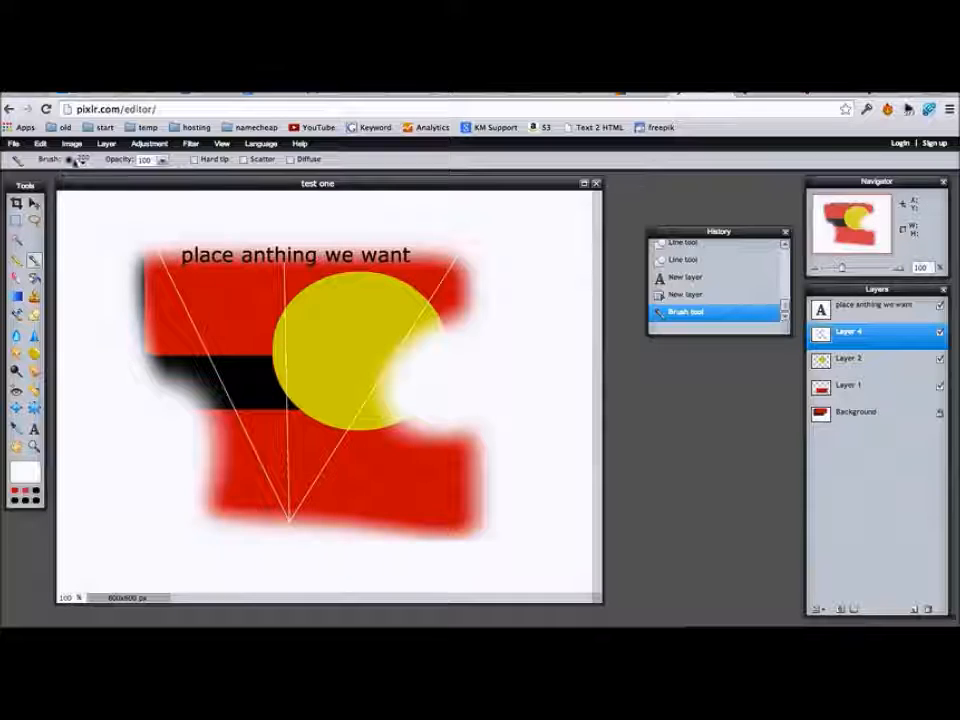
# Add a layer above Layer 4 and stamp four yellow stars around the shapes with the 60 px five-pointed star brush
pyautogui.click(75, 159)
pyautogui.click(93, 281)
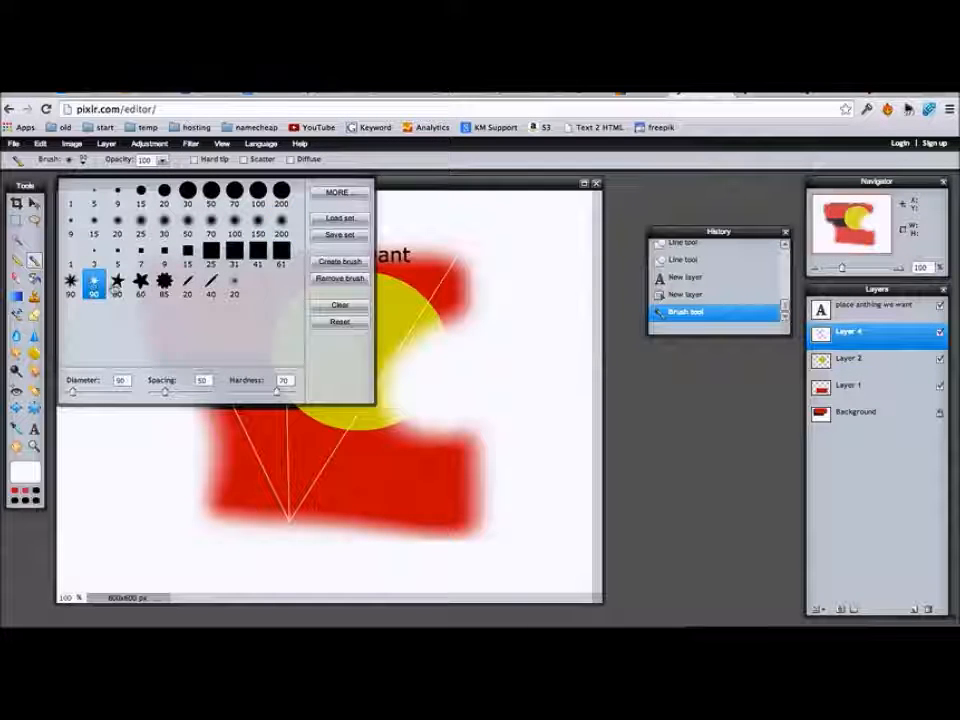
pyautogui.click(117, 281)
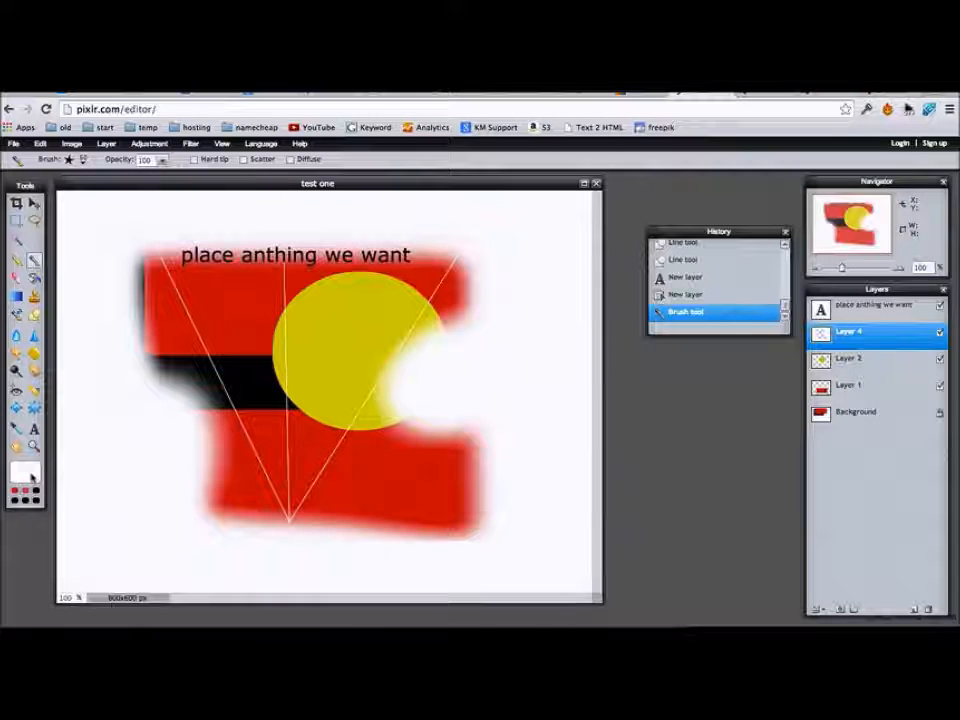
pyautogui.click(27, 473)
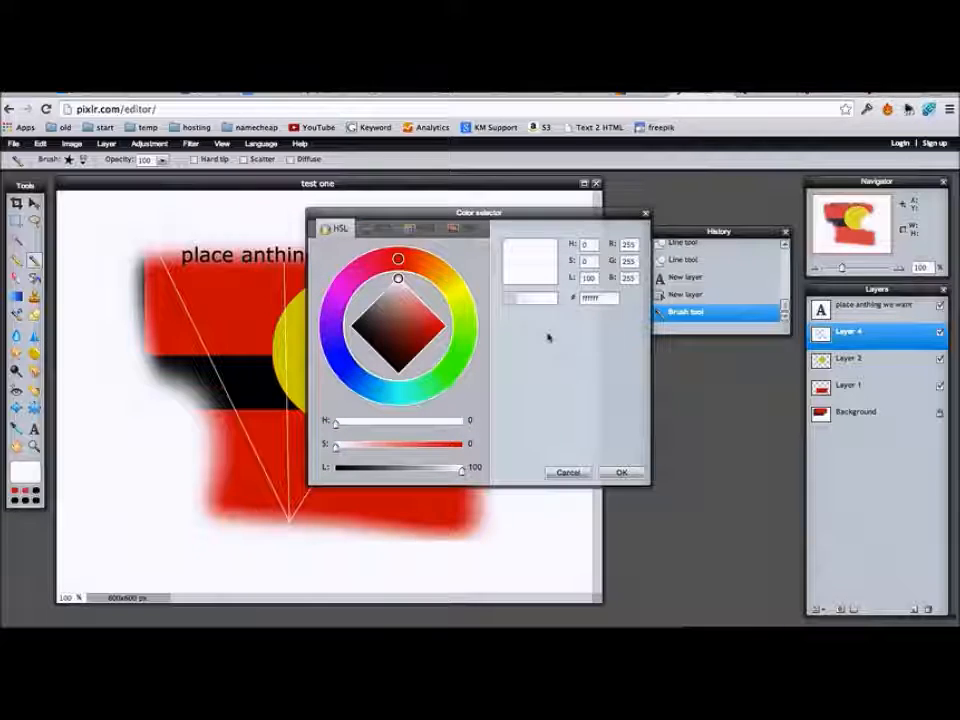
pyautogui.click(436, 319)
pyautogui.click(621, 473)
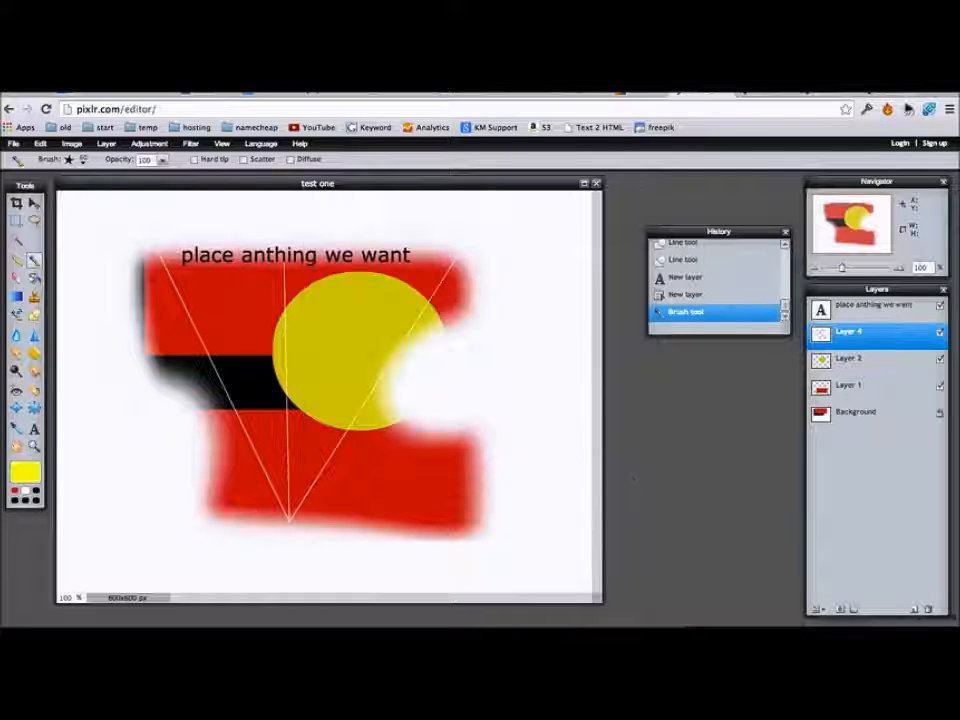
pyautogui.click(913, 610)
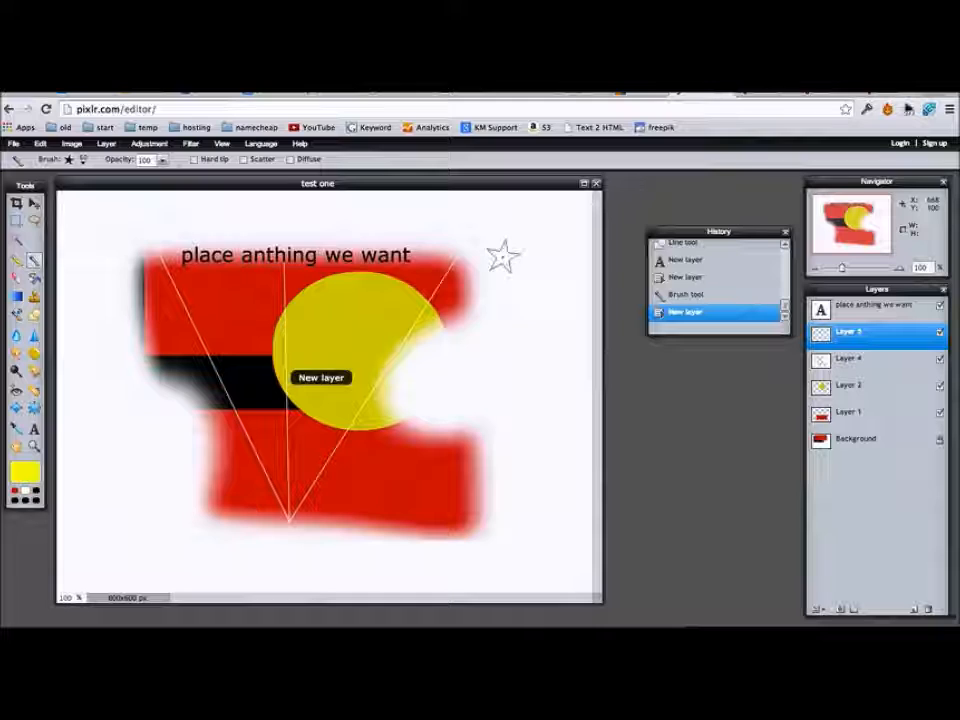
pyautogui.click(506, 240)
pyautogui.click(507, 389)
pyautogui.click(218, 219)
pyautogui.click(154, 429)
# Stamp three more yellow stars along the right side of the shapes on Layer 5, using the two 90 px starburst brushes
pyautogui.click(84, 160)
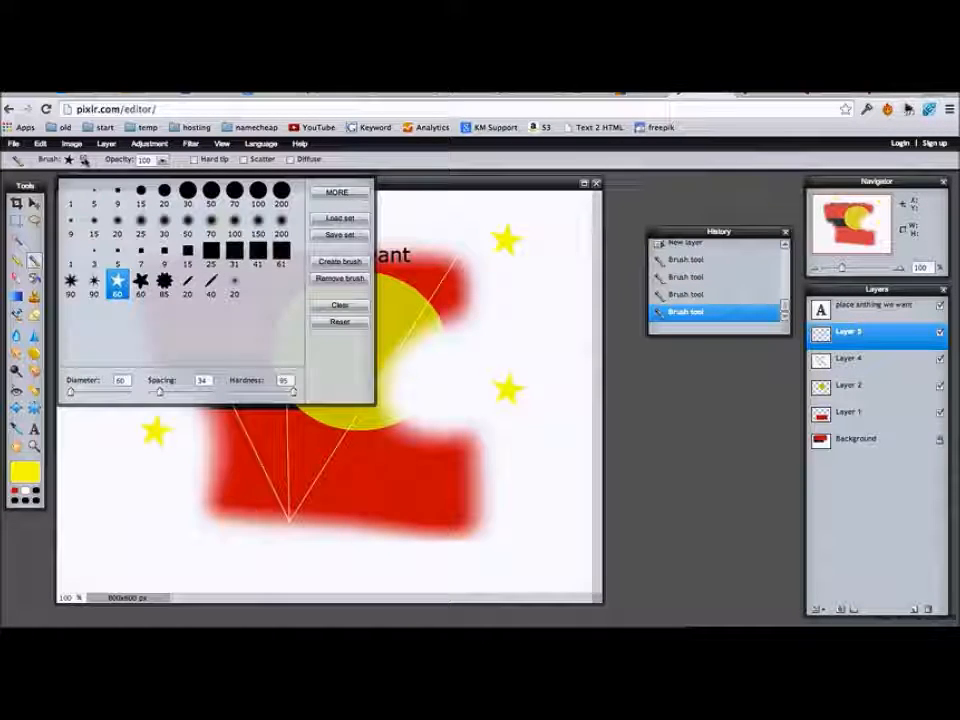
pyautogui.click(94, 281)
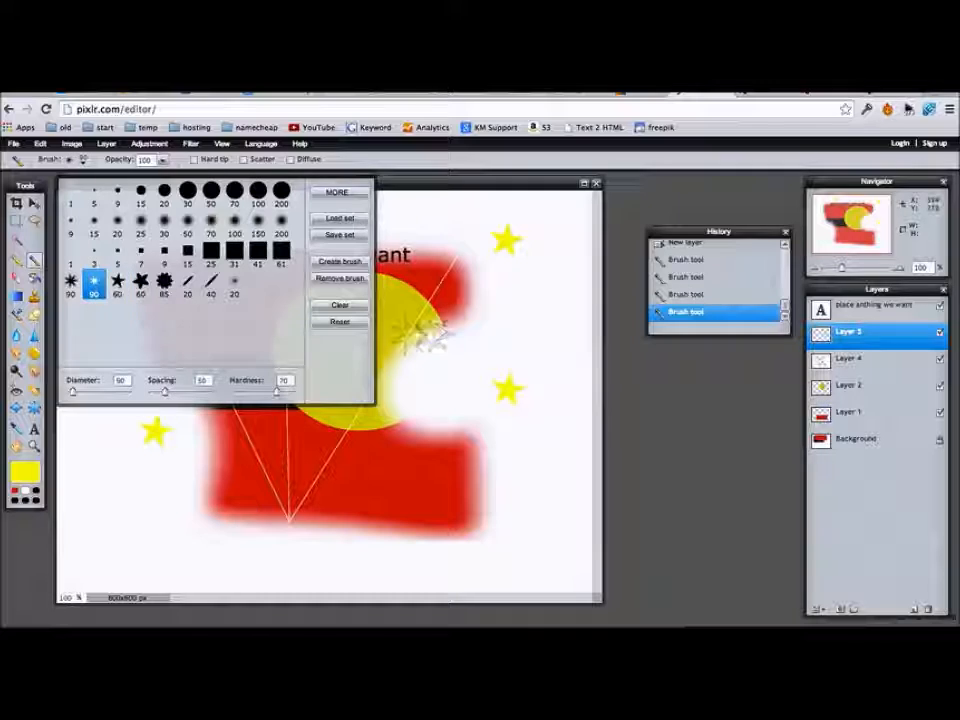
pyautogui.click(505, 325)
pyautogui.click(514, 506)
pyautogui.click(84, 160)
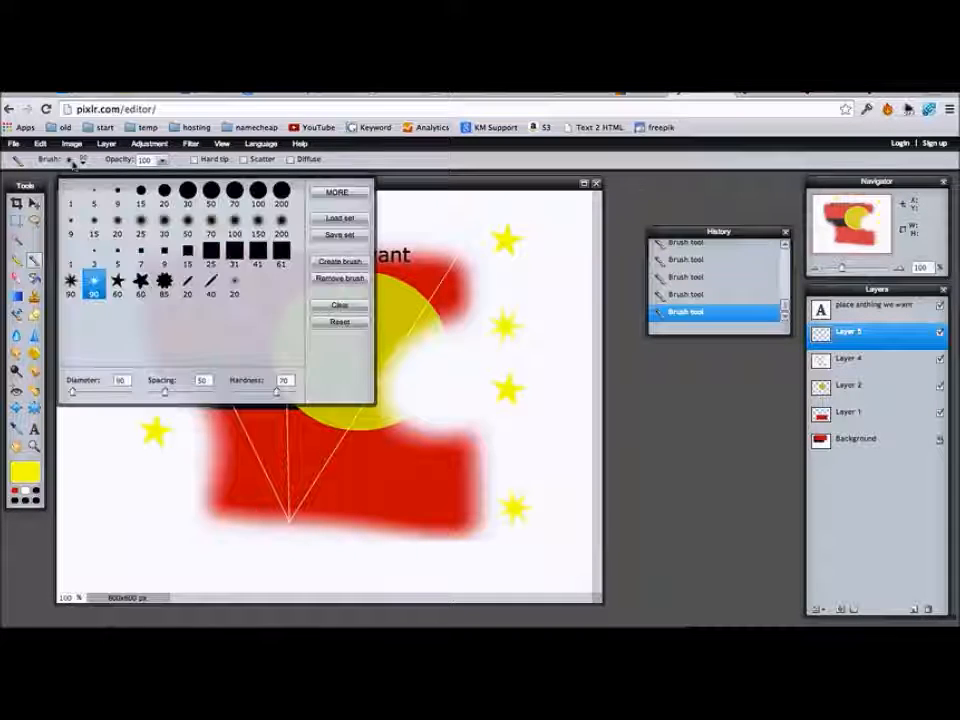
pyautogui.click(452, 373)
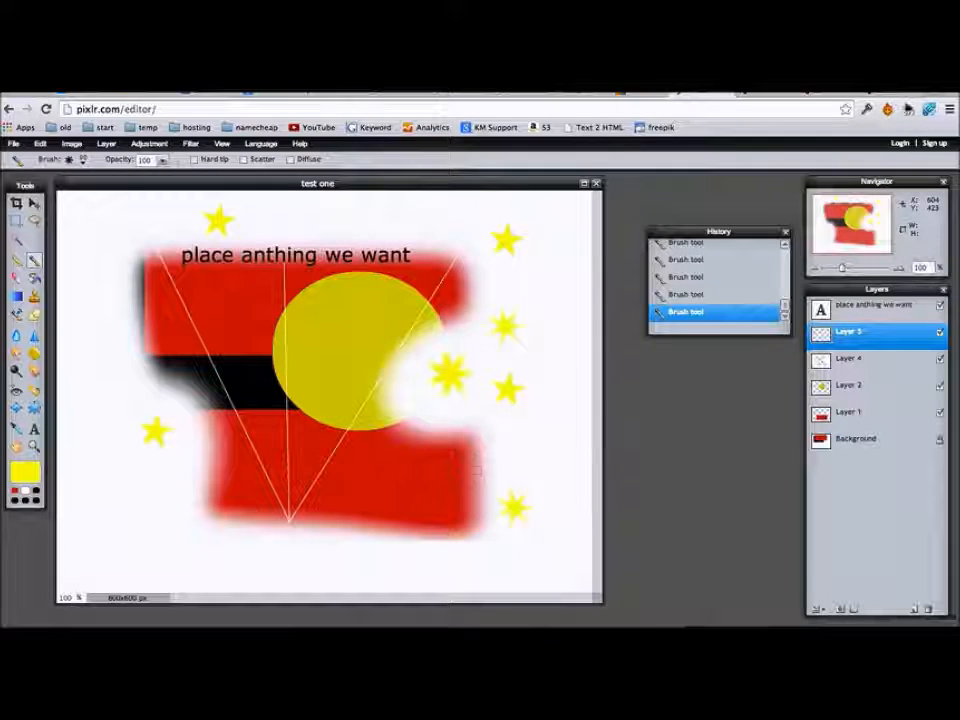
# Stamp large black (000000) starbursts over the middle of the shapes on Layer 5, with brush diameter 540 and spacing 92
pyautogui.click(76, 160)
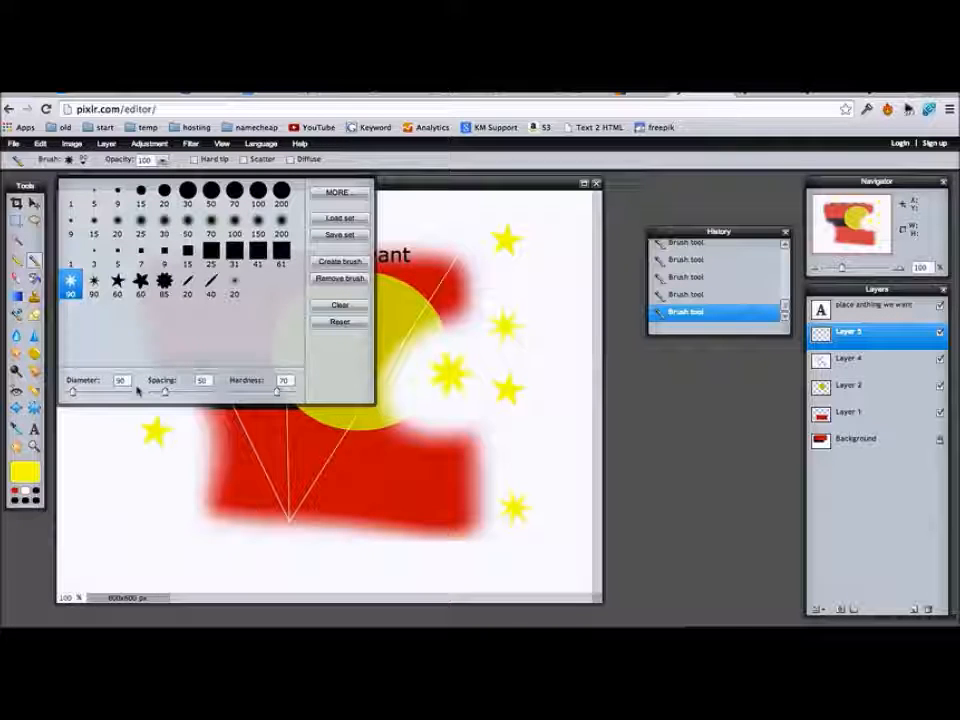
pyautogui.moveTo(72, 391); pyautogui.dragTo(102, 391)
pyautogui.moveTo(165, 391); pyautogui.dragTo(179, 391)
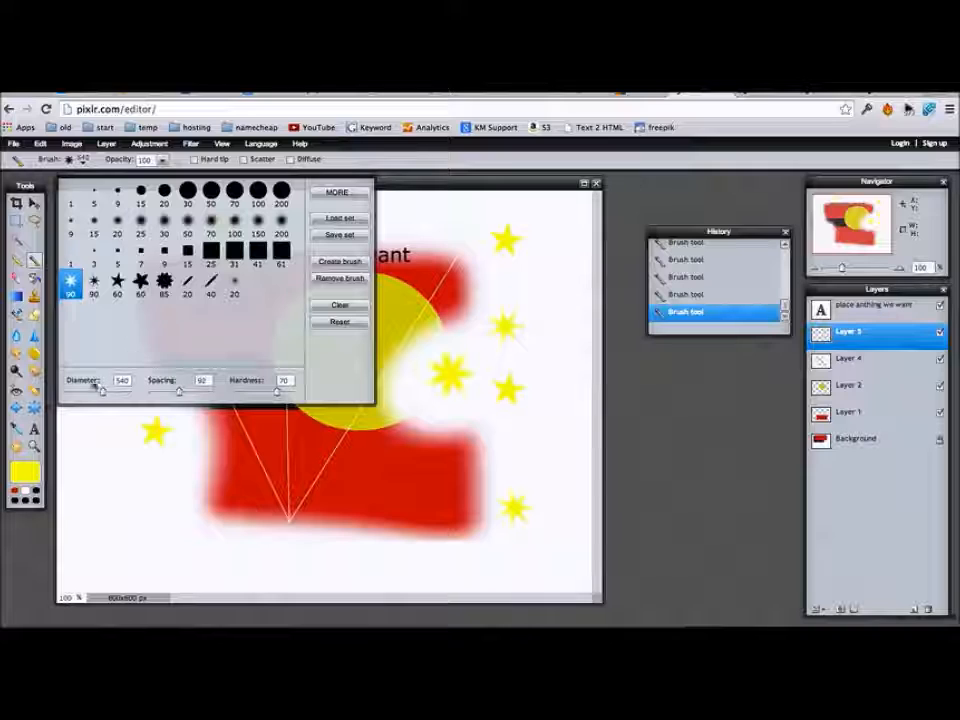
pyautogui.click(450, 155)
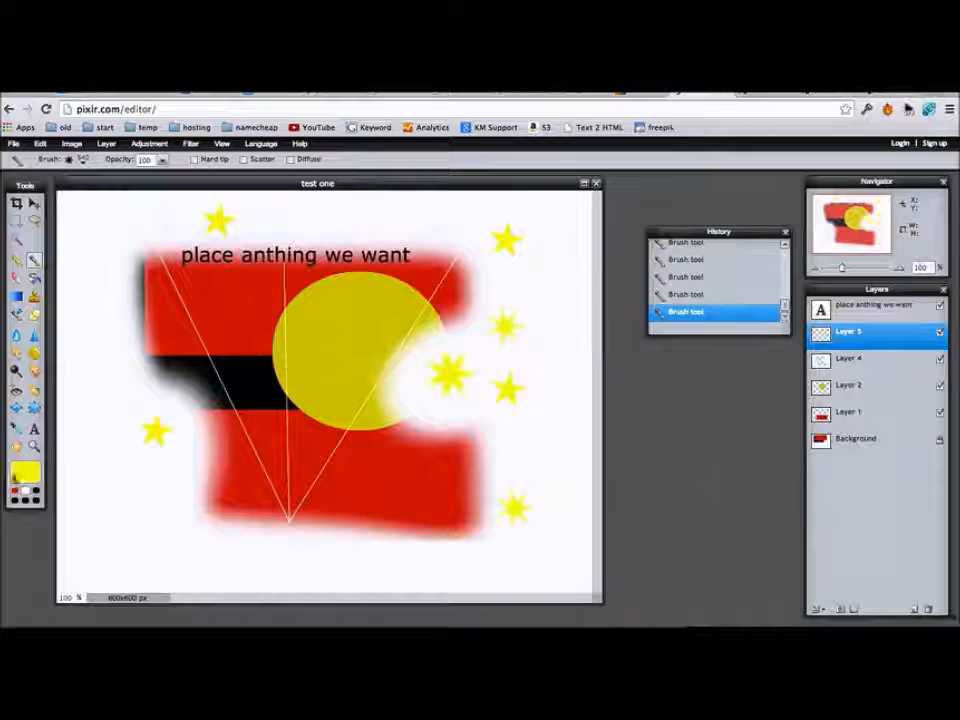
pyautogui.click(25, 472)
pyautogui.moveTo(437, 321); pyautogui.dragTo(322, 330)
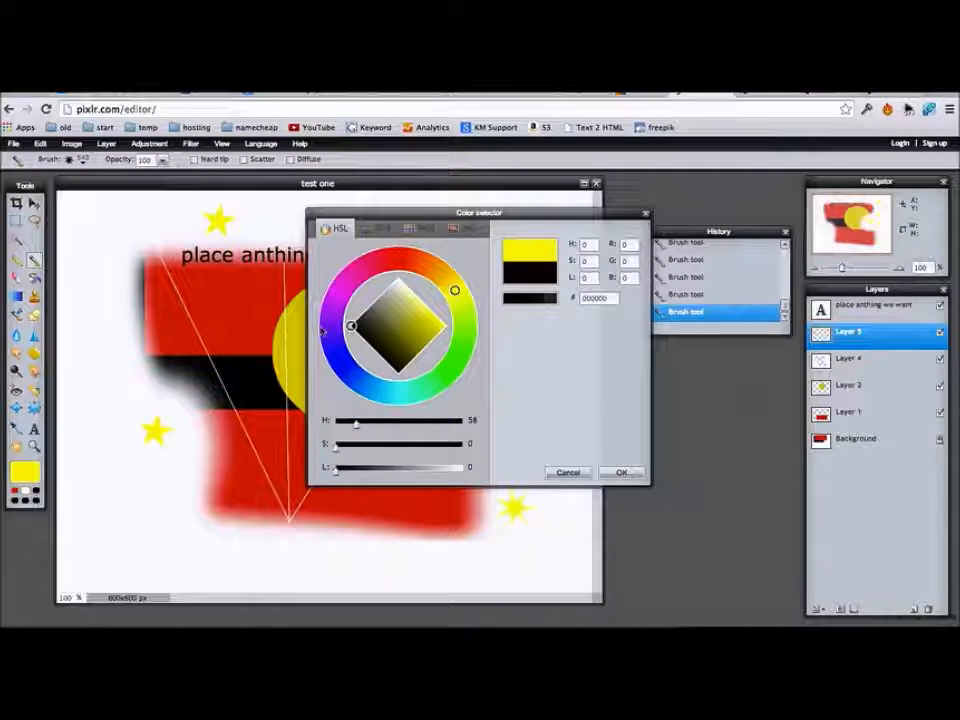
pyautogui.click(615, 474)
pyautogui.click(300, 365)
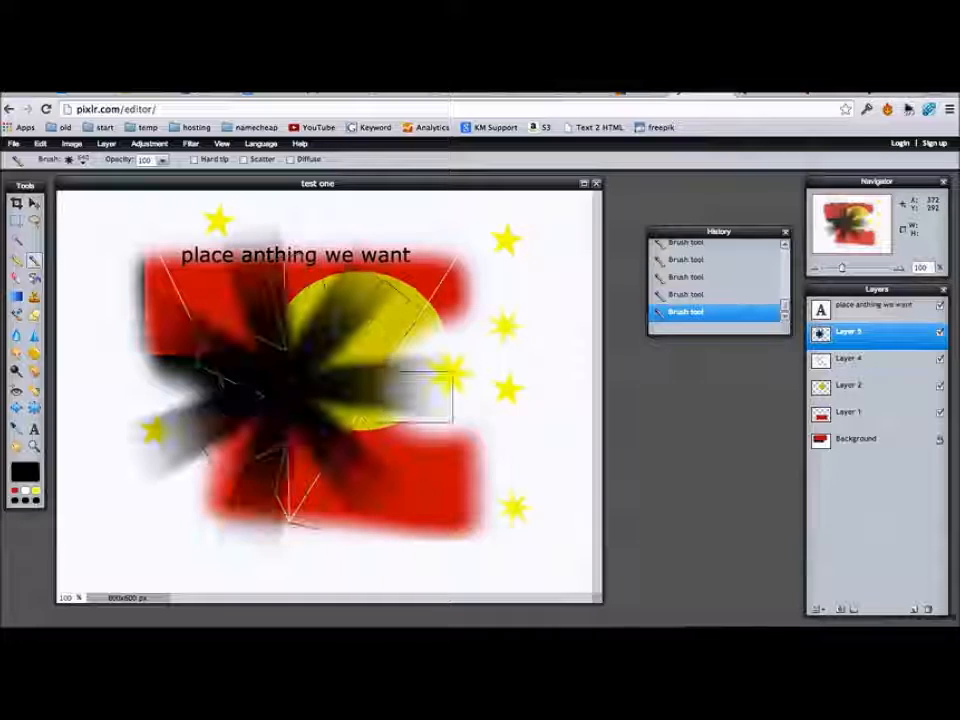
pyautogui.click(240, 270)
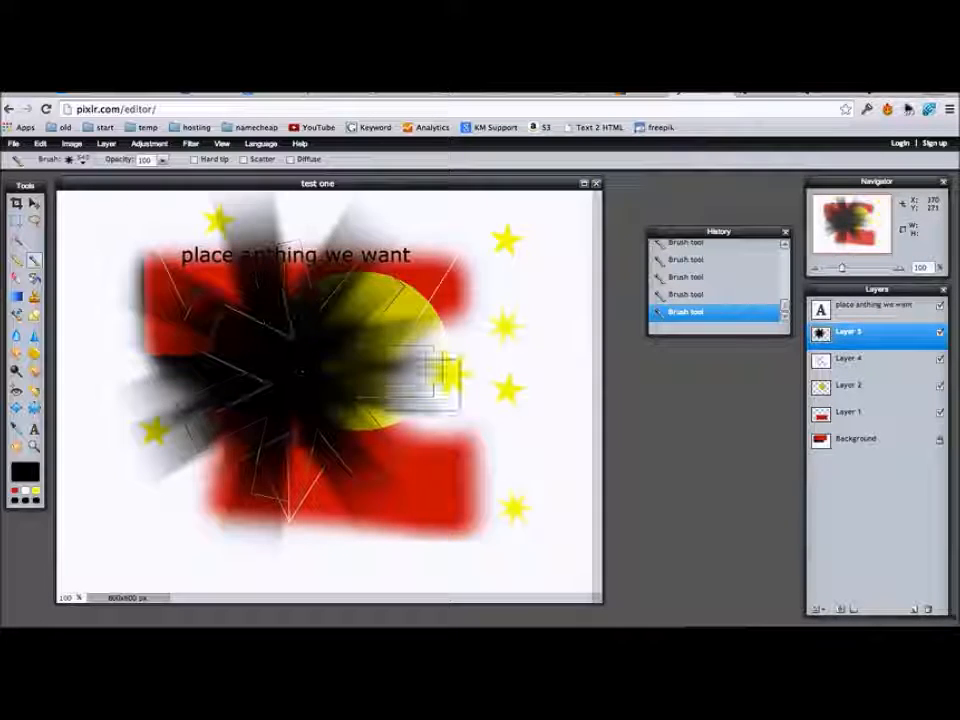
pyautogui.click(300, 330)
# Stamp large white starbursts over the centre of the black ones on Layer 5, undoing the unwanted stamps
pyautogui.click(25, 472)
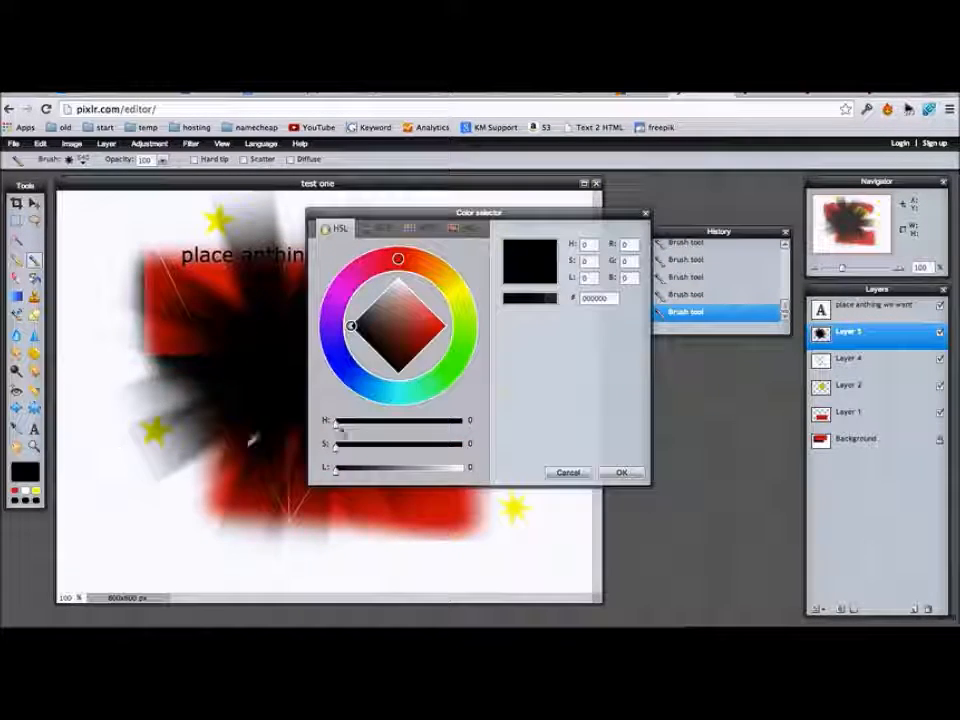
pyautogui.moveTo(391, 318); pyautogui.dragTo(398, 283)
pyautogui.click(621, 472)
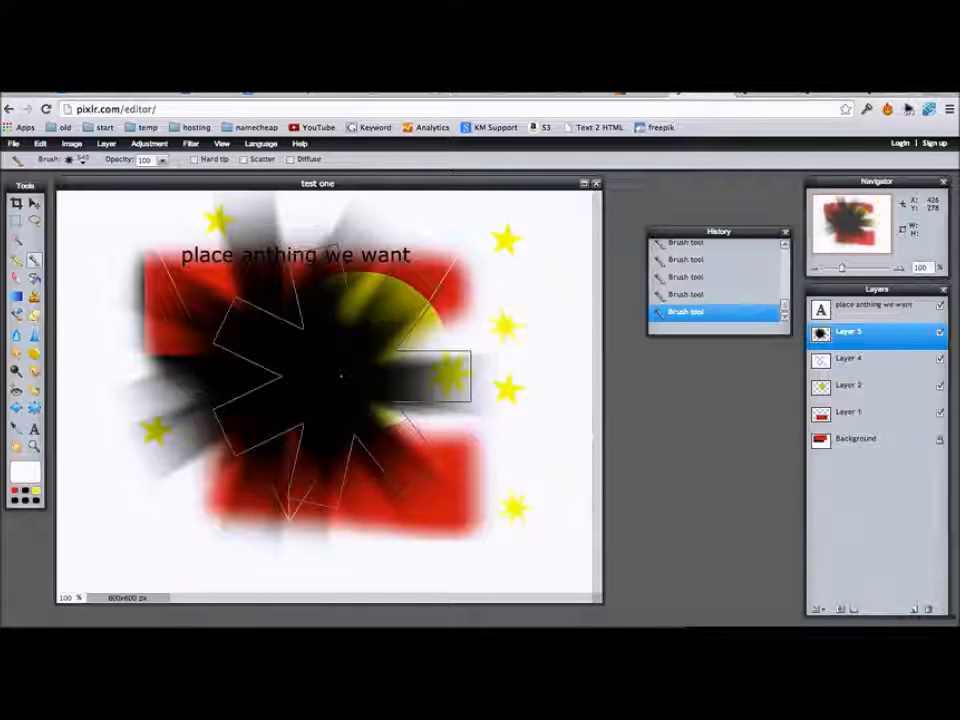
pyautogui.click(290, 357)
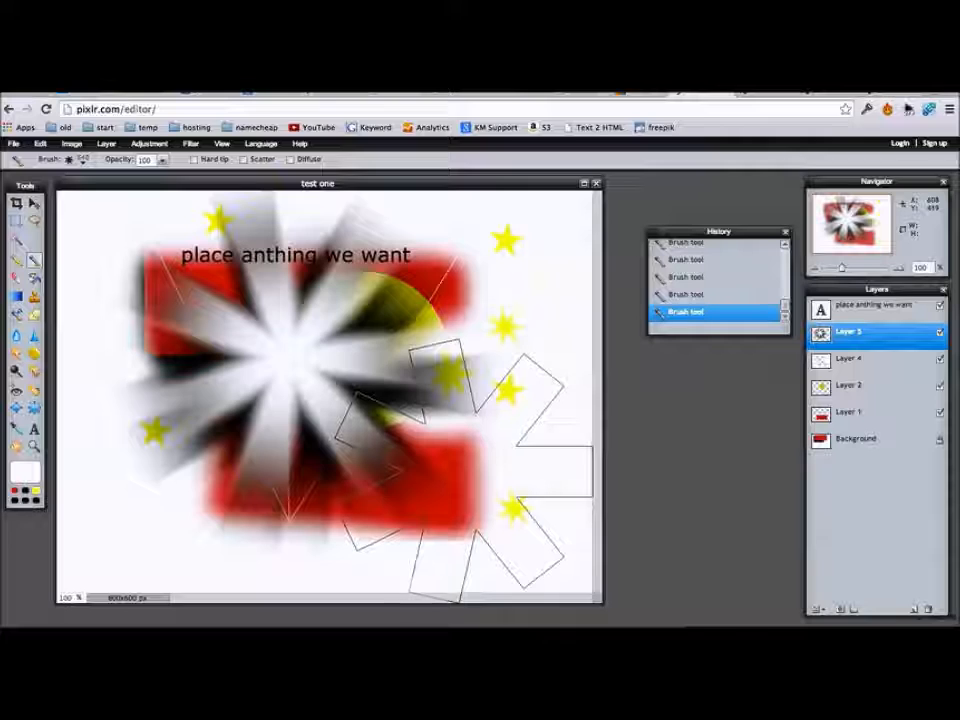
pyautogui.click(300, 365)
pyautogui.hotkey('ctrl', 'z')
pyautogui.click(321, 377)
pyautogui.hotkey('ctrl', 'z')
pyautogui.click(296, 360)
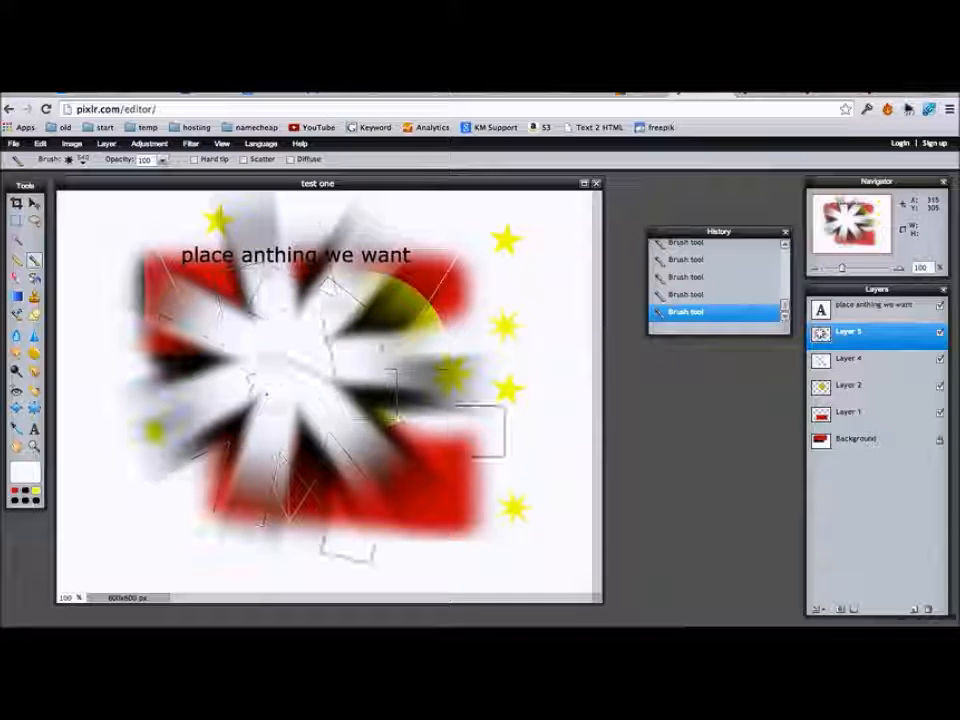
# Move the "place anthing we want" text down onto the centre of the white starburst
pyautogui.press('v')
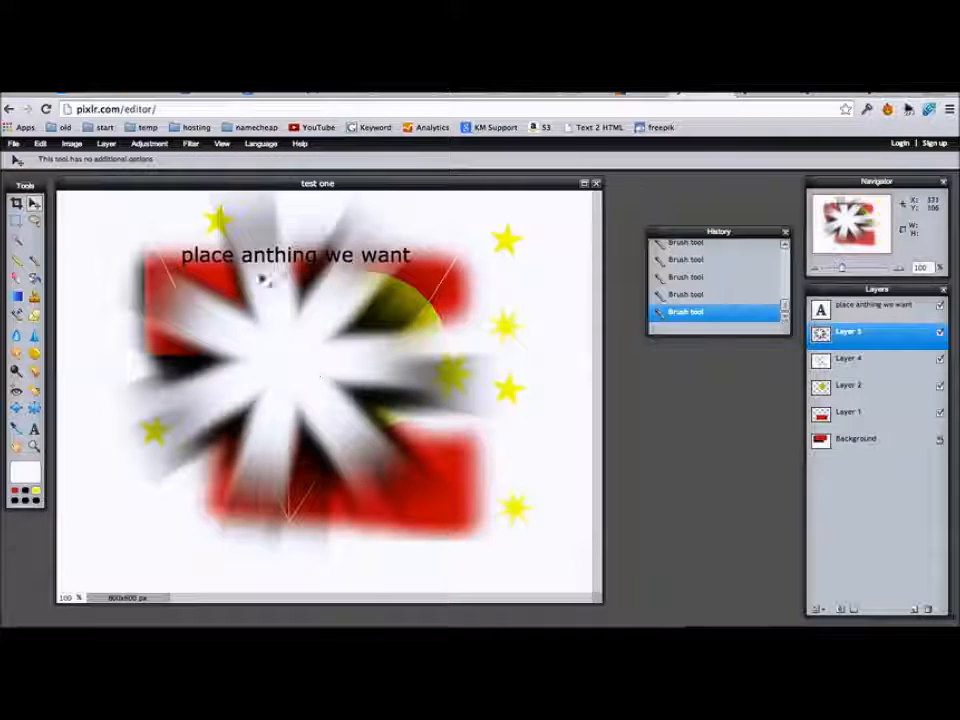
pyautogui.click(866, 313)
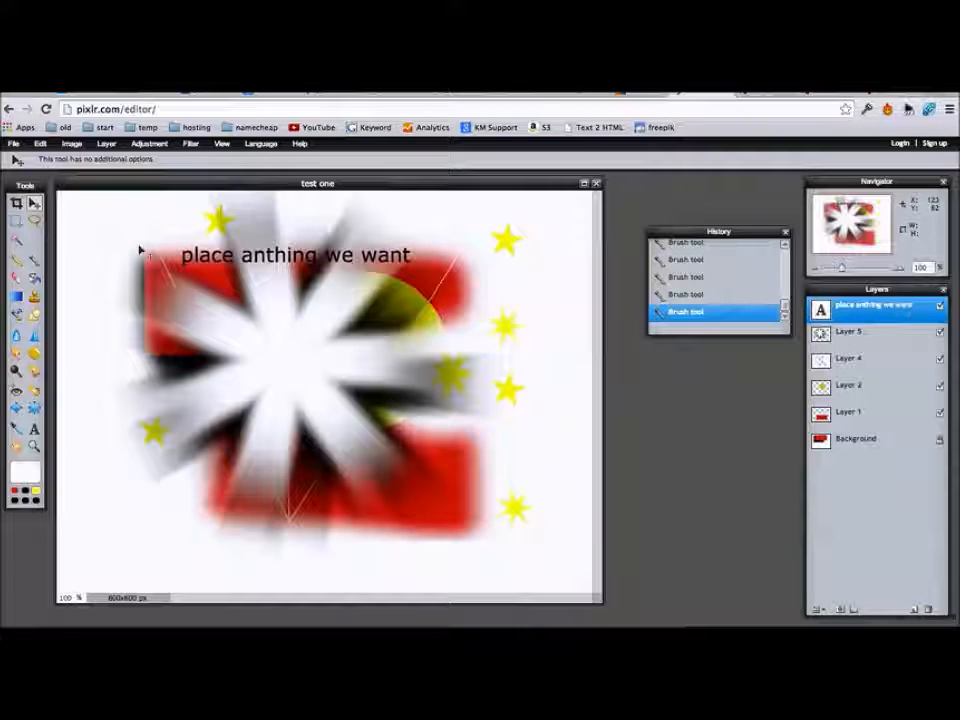
pyautogui.moveTo(293, 258); pyautogui.dragTo(314, 358)
# Change the "place anthing we want" text to "stars" and centre it on the white starburst
pyautogui.press('t')
pyautogui.click(314, 358)
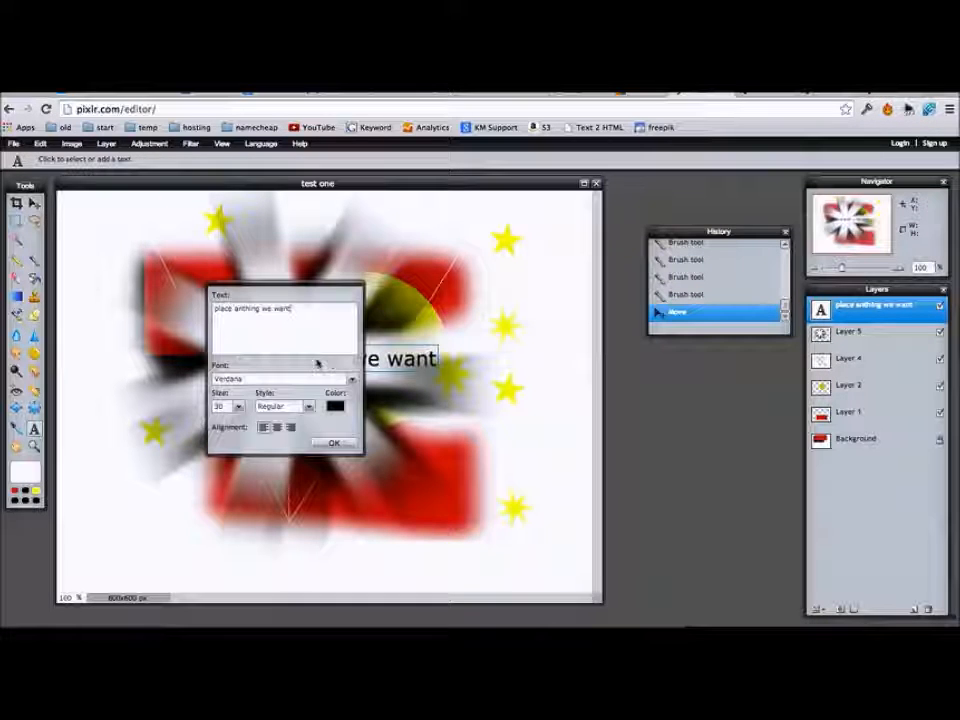
pyautogui.write('stan')
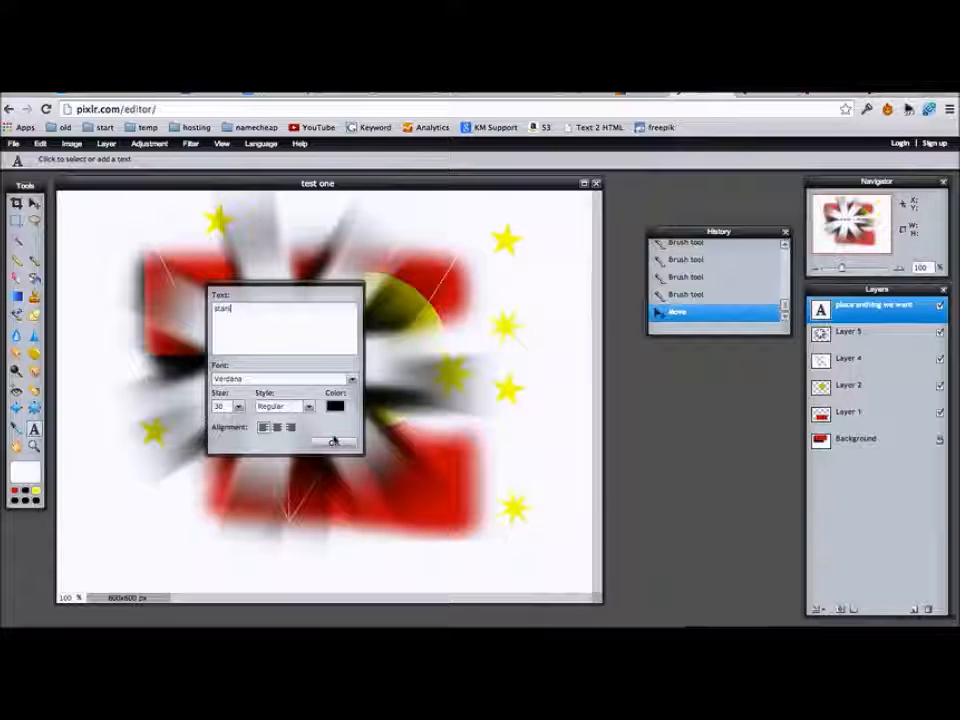
pyautogui.click(334, 441)
pyautogui.press('v')
pyautogui.moveTo(254, 345); pyautogui.dragTo(254, 342)
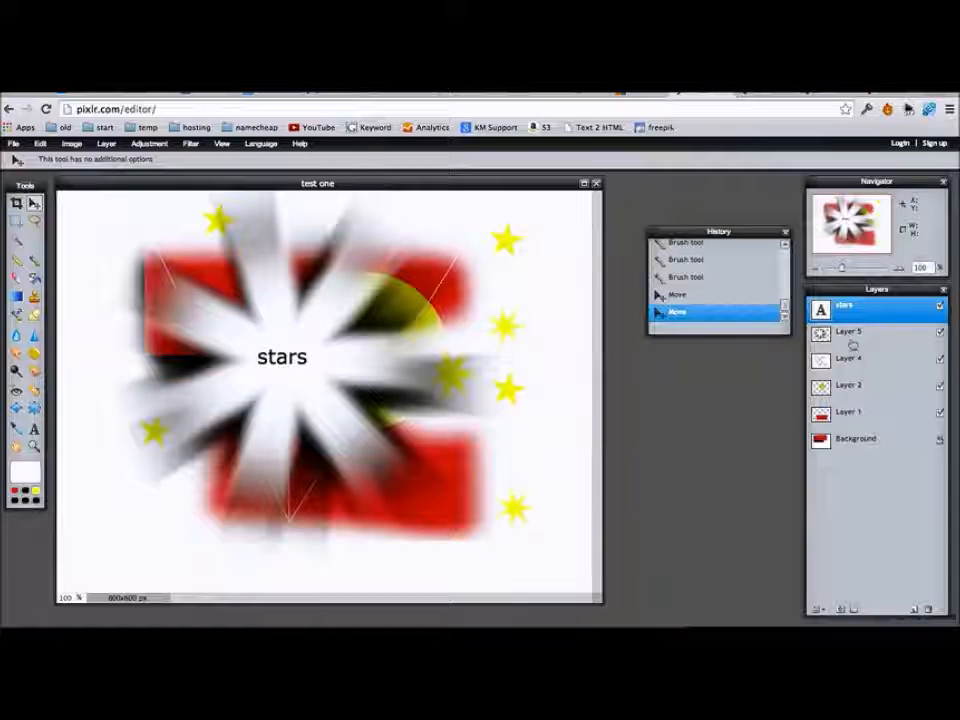
# Reposition the contents of Layers 5, 4 and 2, move Layer 1's red rectangle upward, and select the Background layer
pyautogui.click(852, 343)
pyautogui.moveTo(363, 316); pyautogui.dragTo(360, 403)
pyautogui.click(848, 385)
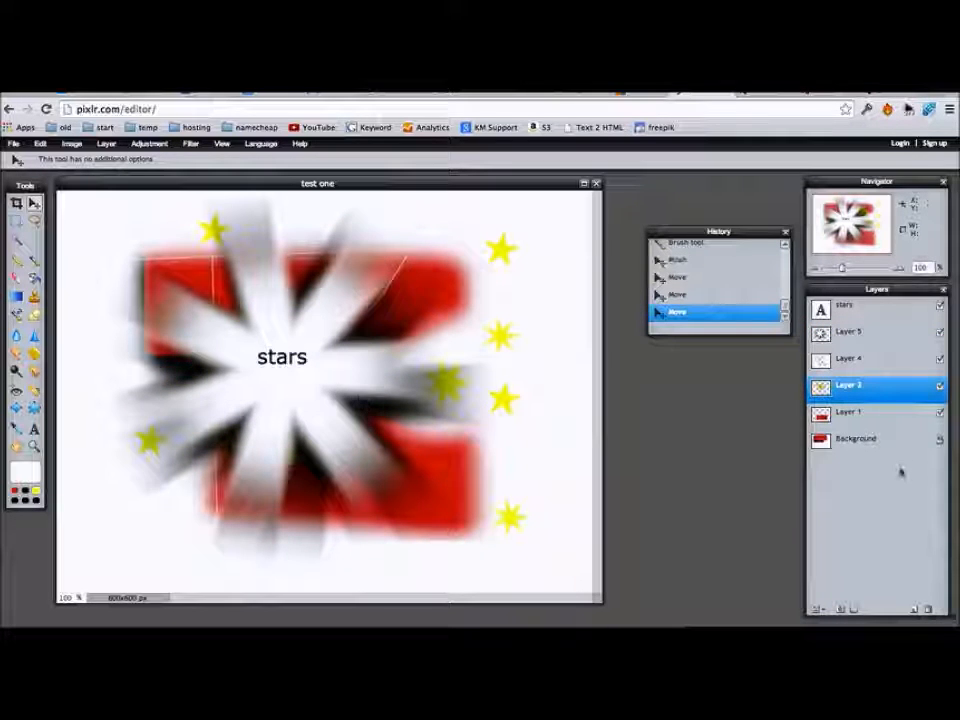
pyautogui.click(848, 411)
pyautogui.moveTo(465, 420); pyautogui.dragTo(495, 322)
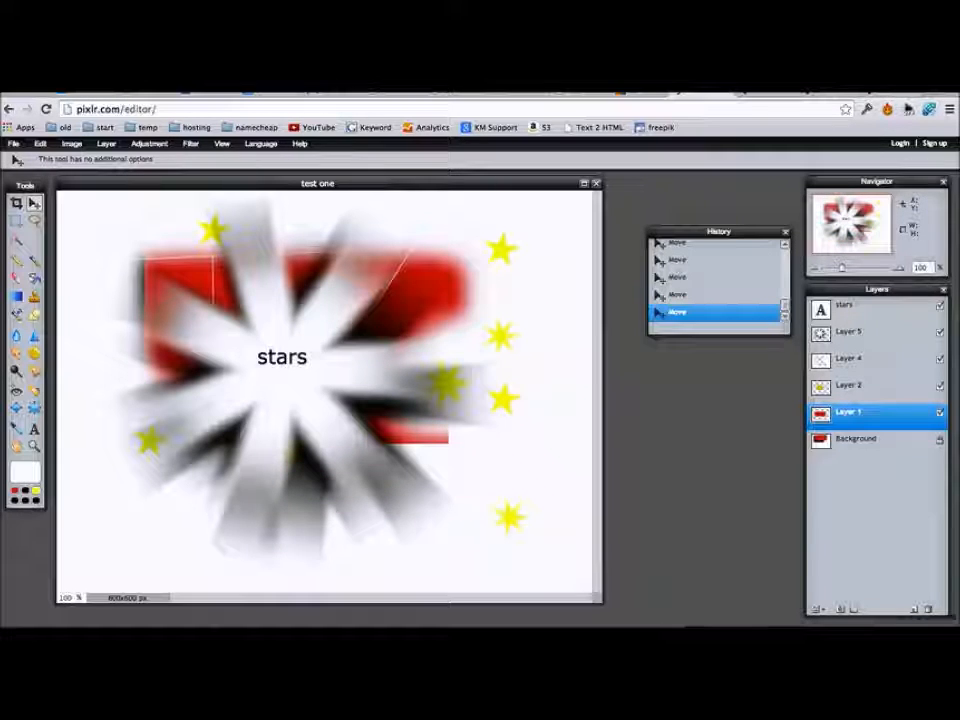
pyautogui.click(866, 440)
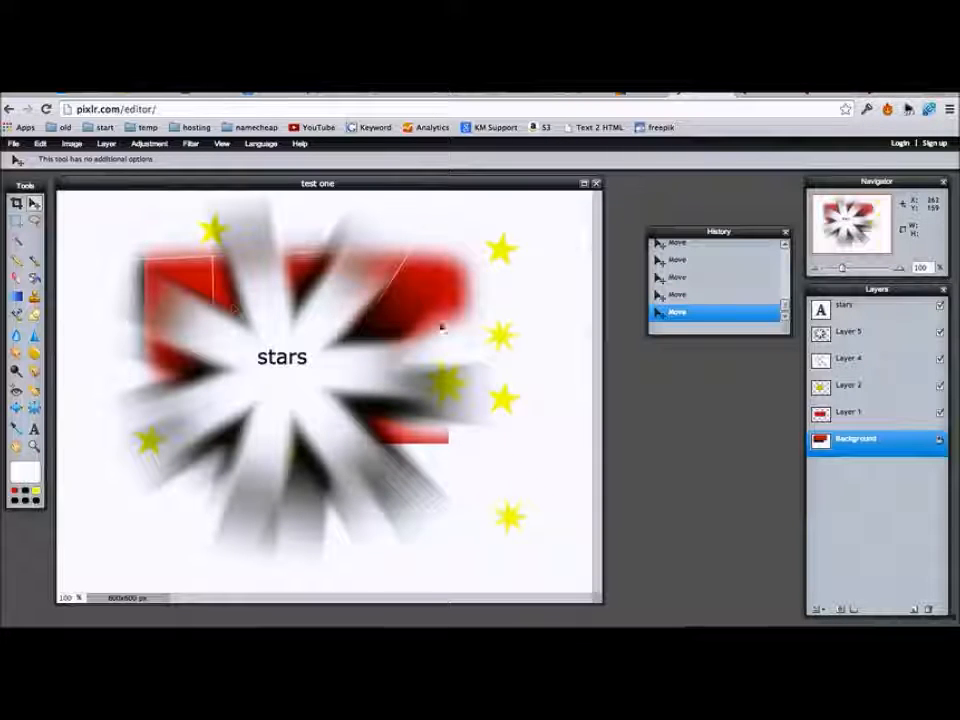
# Place Layer 5 above the "stars" text layer in the layer order and add a new empty layer on top
pyautogui.moveTo(850, 332); pyautogui.dragTo(852, 310)
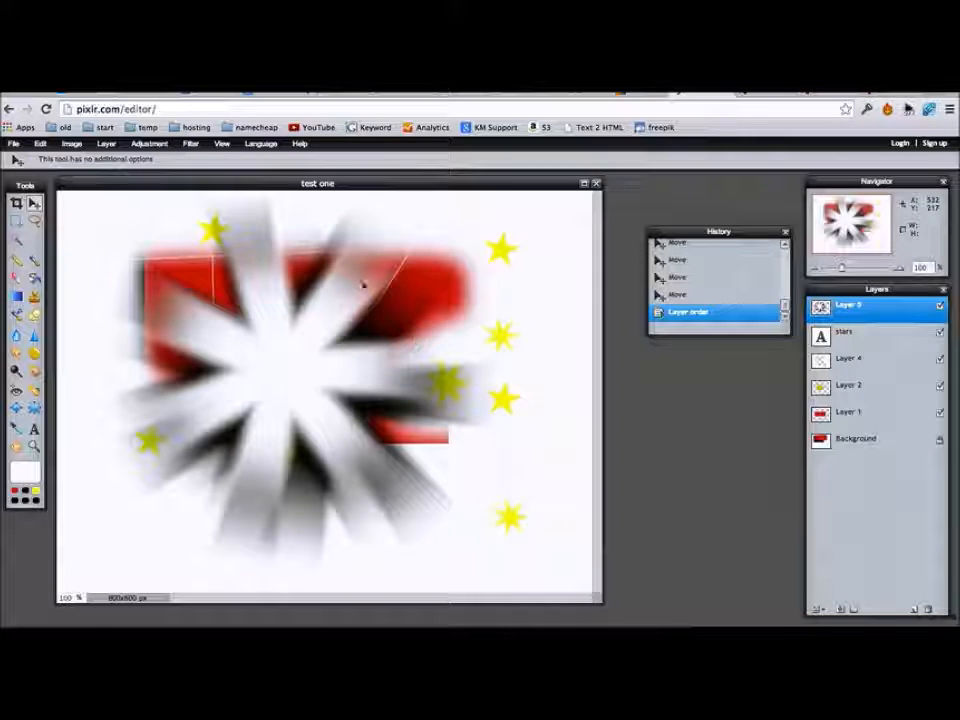
pyautogui.click(33, 315)
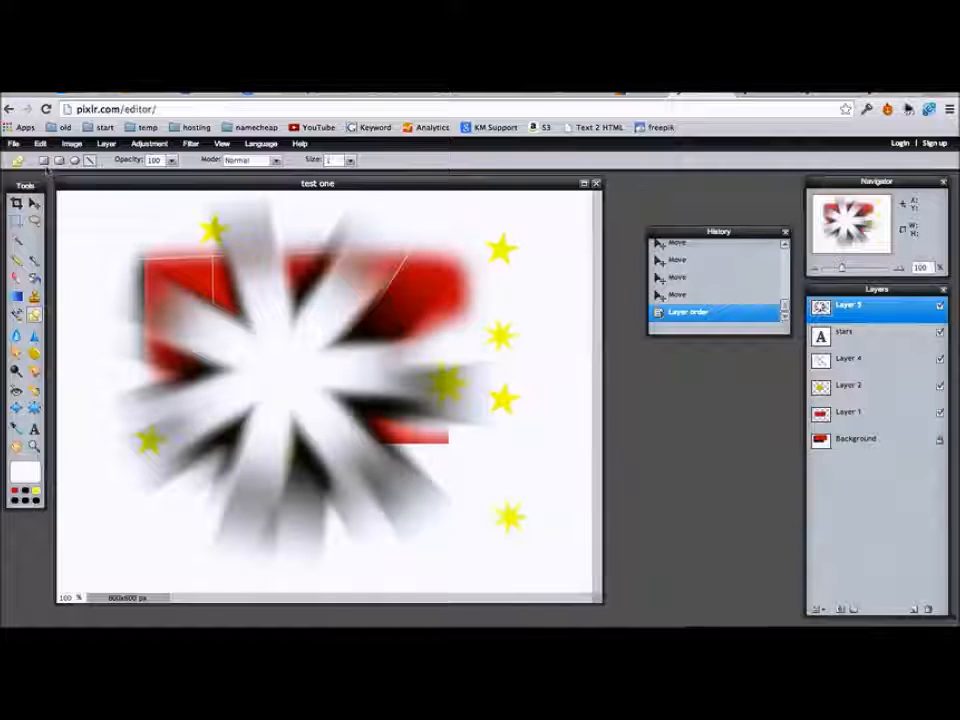
pyautogui.click(44, 160)
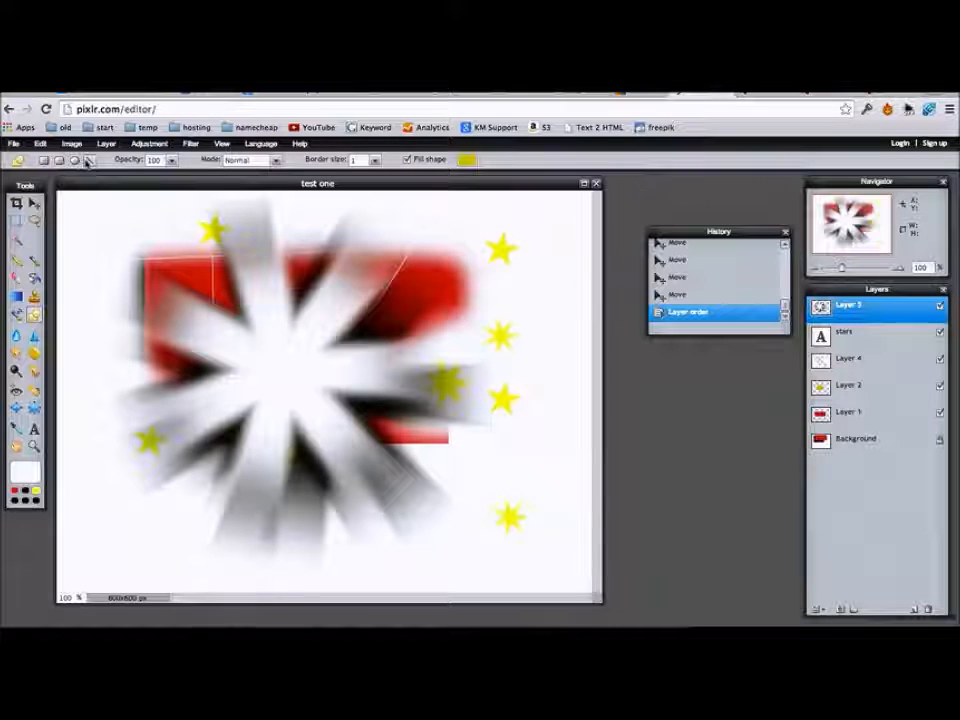
pyautogui.click(89, 160)
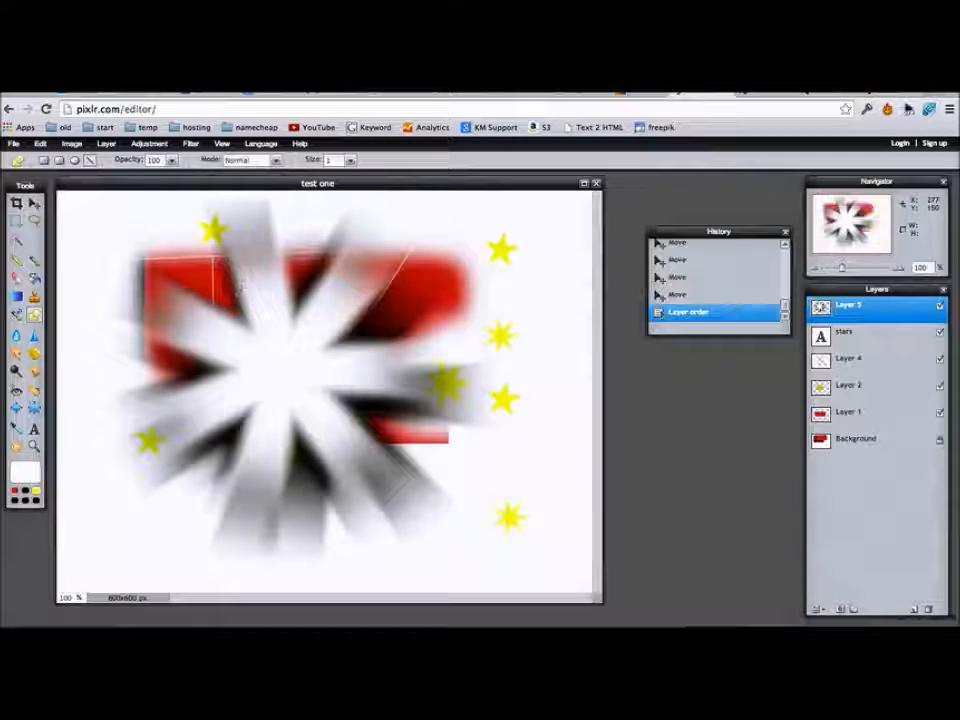
pyautogui.click(913, 609)
pyautogui.press('v')
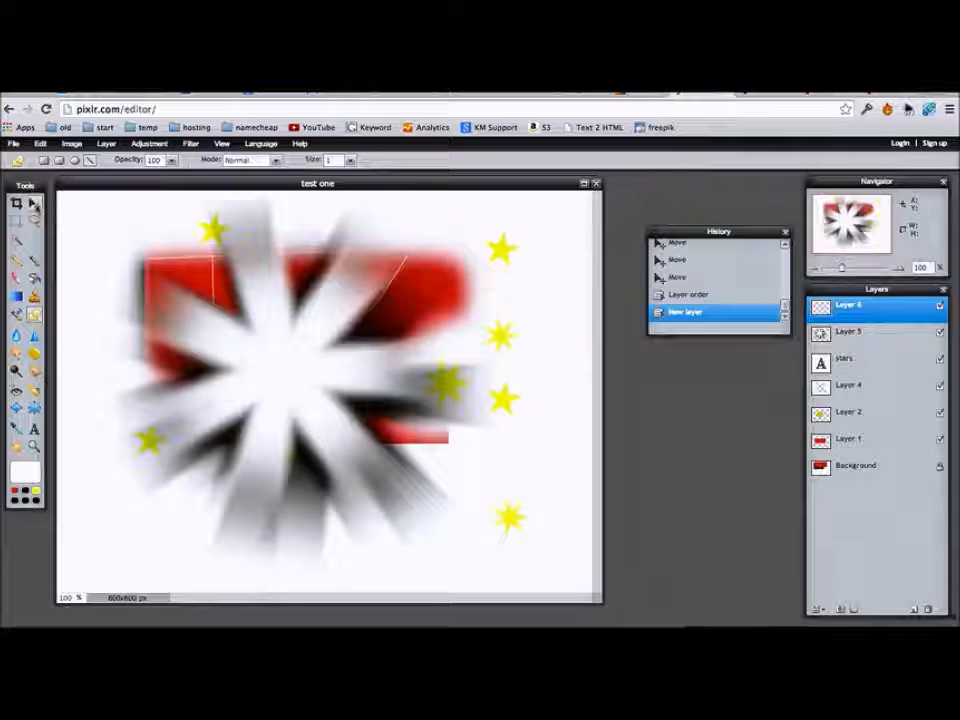